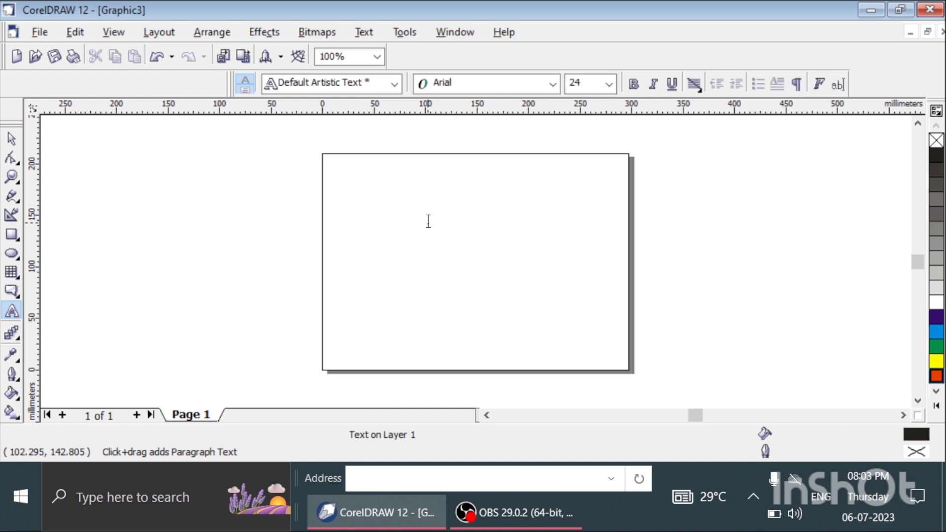
- Place an Arial letter U on the page as artistic text and enlarge it to about 216 points
click(16, 136)
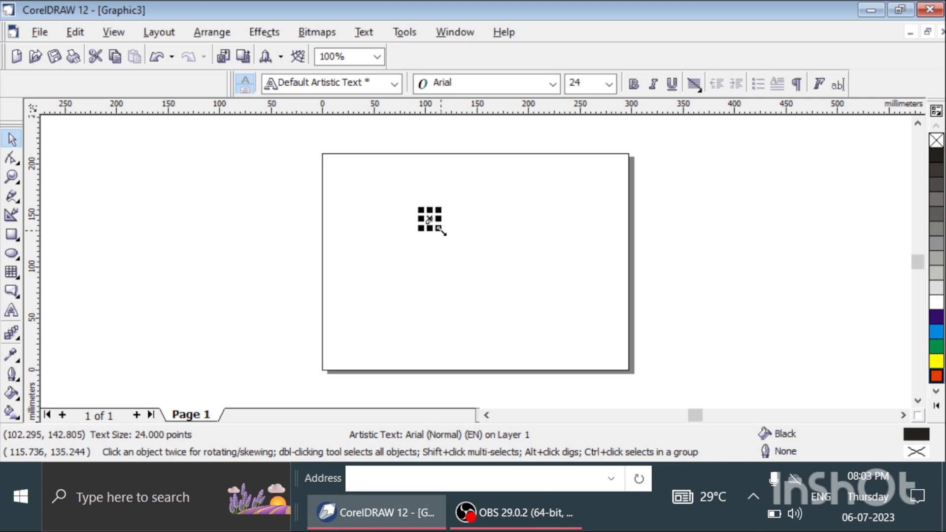
drag(438, 228, 547, 281)
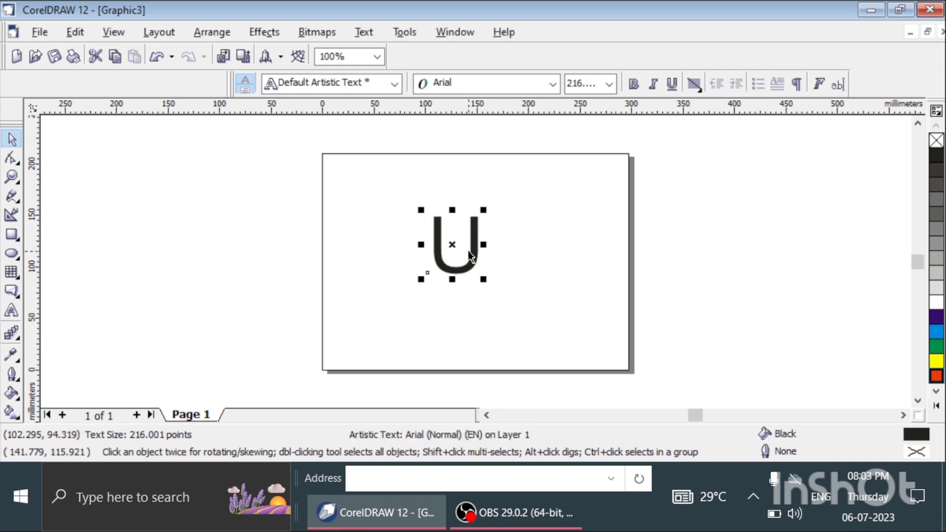
click(513, 274)
- Duplicate the letter U and place the copy beside the original, on its right
click(463, 266)
key(ctrl+d)
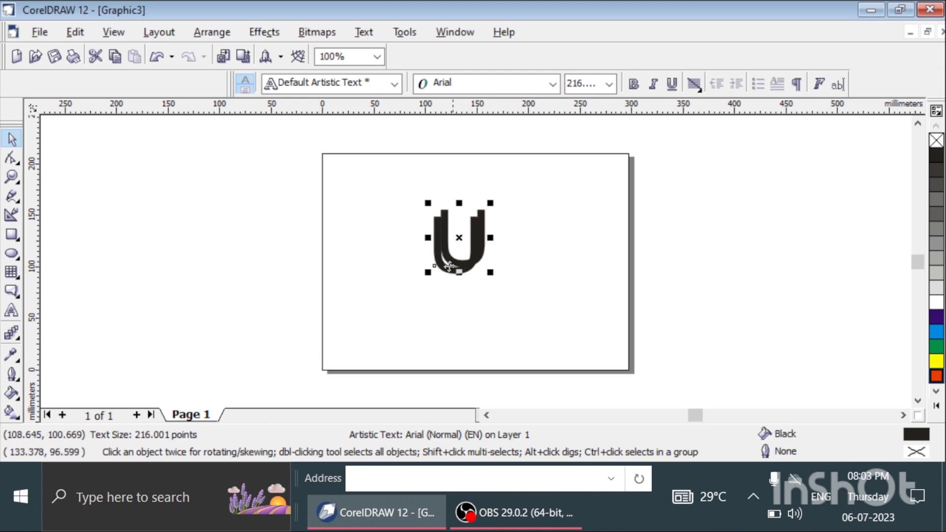
drag(461, 267, 527, 270)
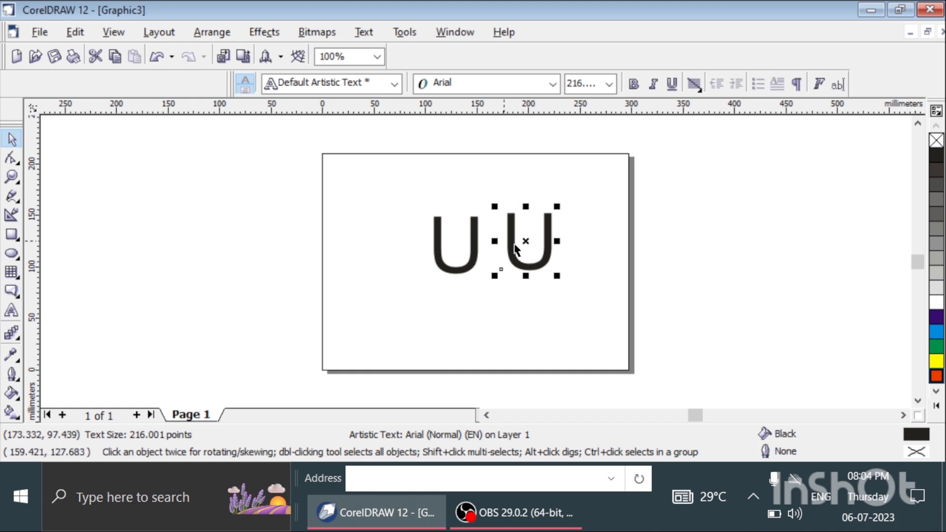
- Rotate the copied U upside down by about 178 degrees and move it up so it interlocks with the original
click(524, 263)
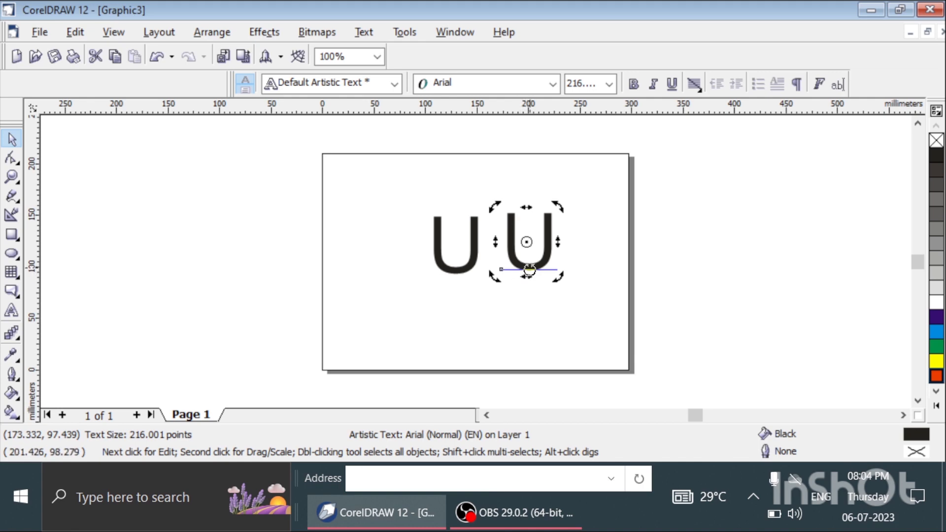
drag(529, 270, 523, 225)
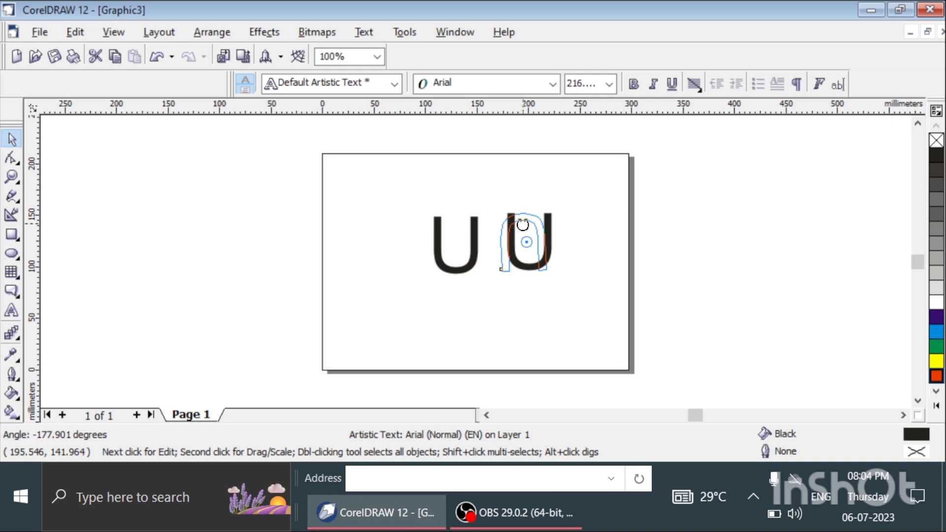
drag(523, 225, 480, 196)
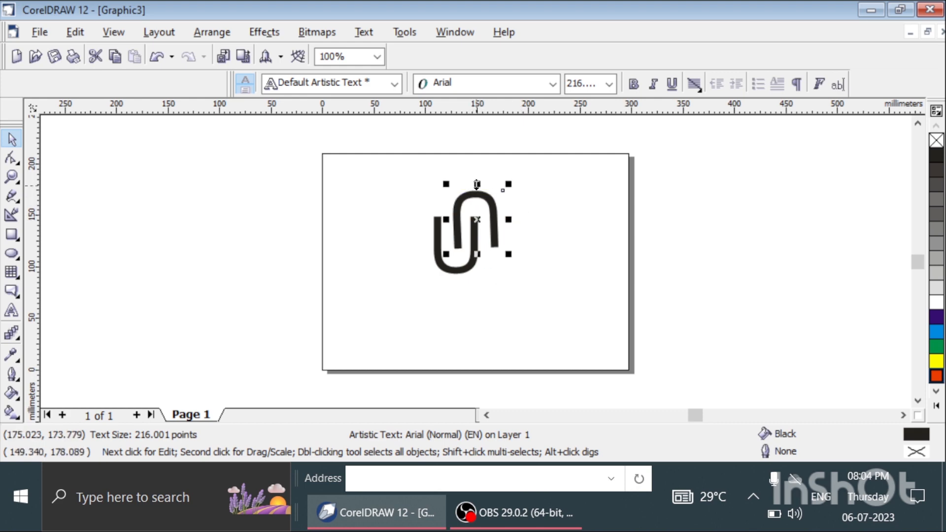
- Skew the inverted U slightly sideways to straighten its vertical legs
click(478, 196)
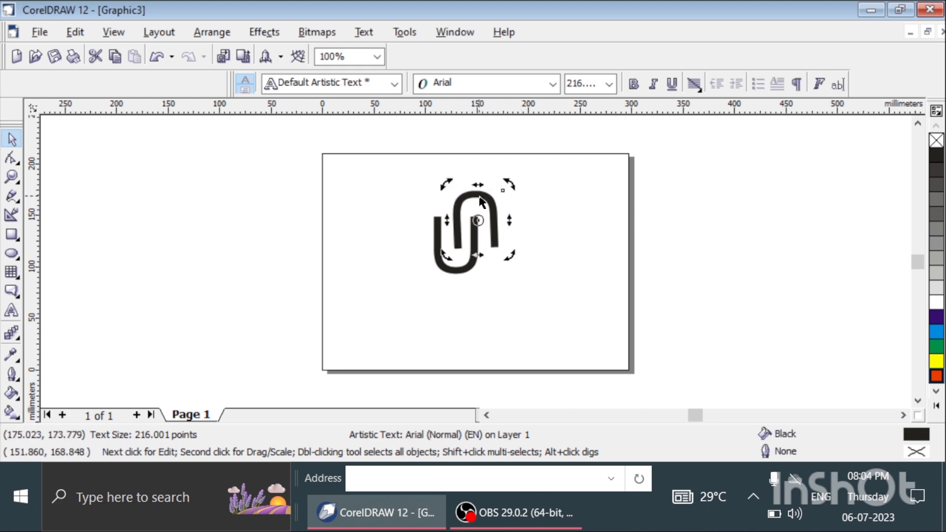
drag(477, 187, 484, 188)
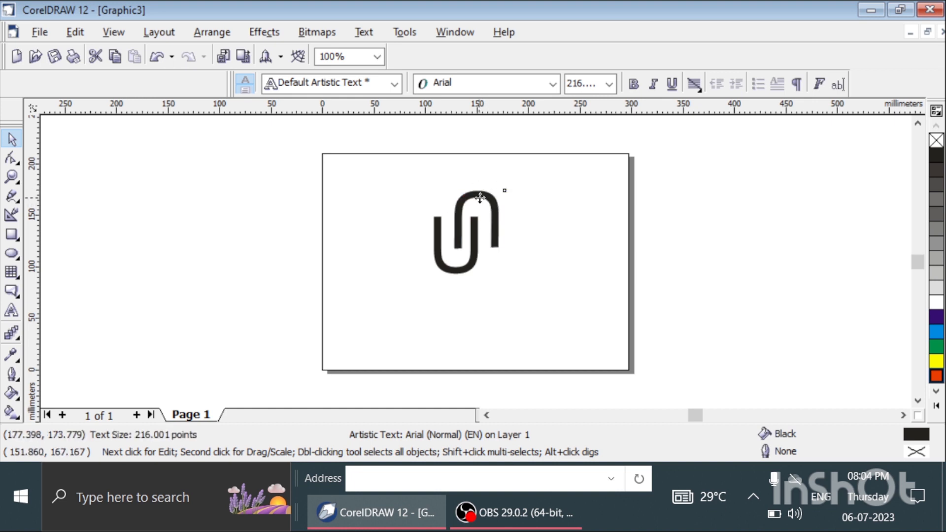
click(480, 197)
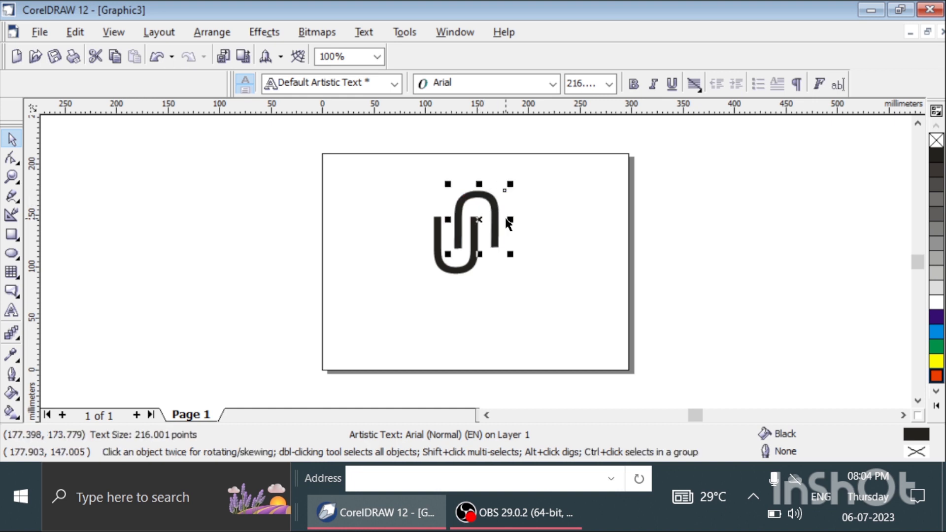
- Nudge the inverted U about 5 mm to the left and about 5 mm up
key(Left)
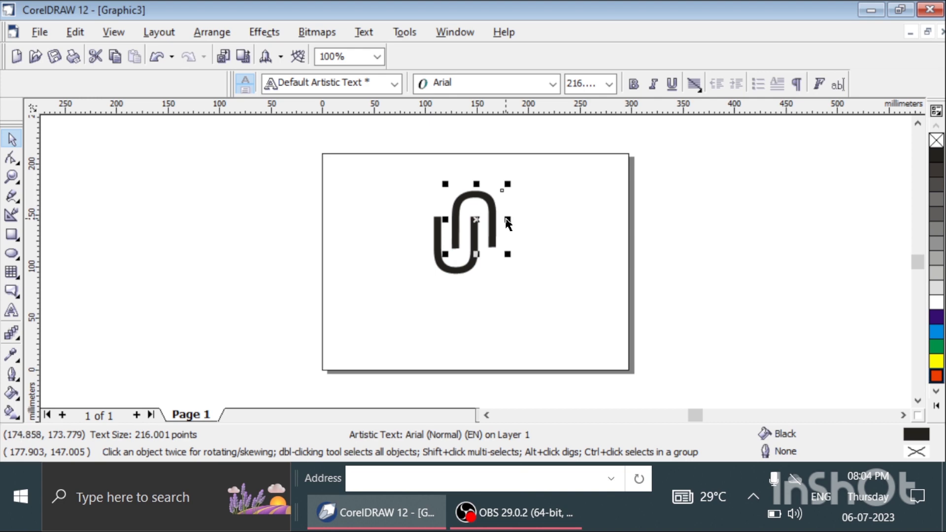
key(Left)
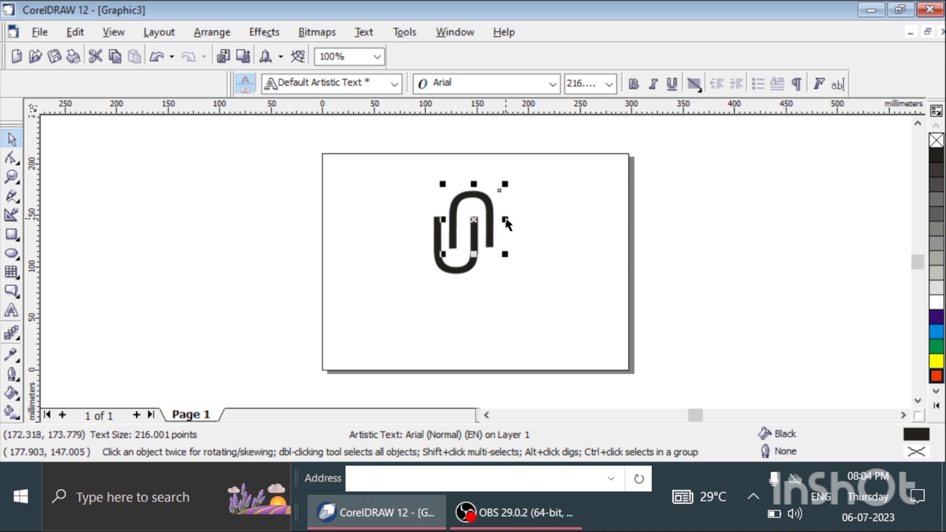
key(Up)
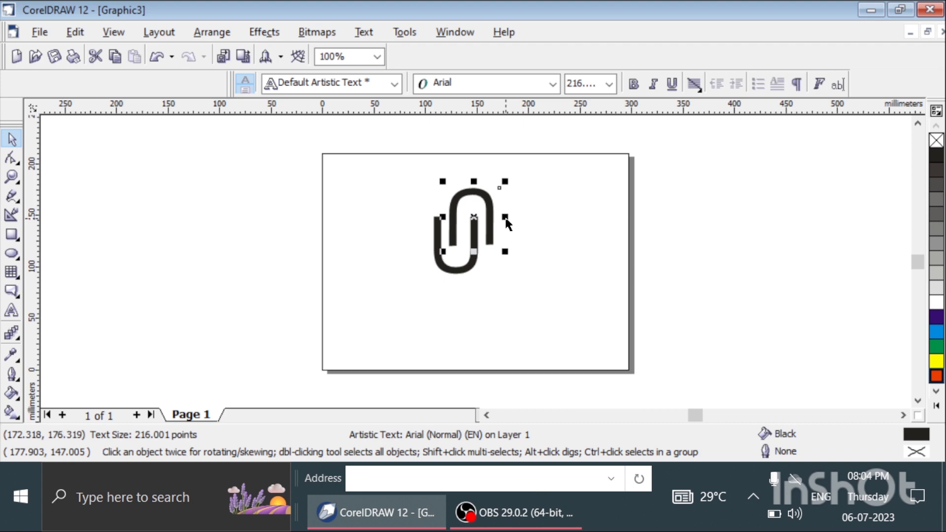
key(Up)
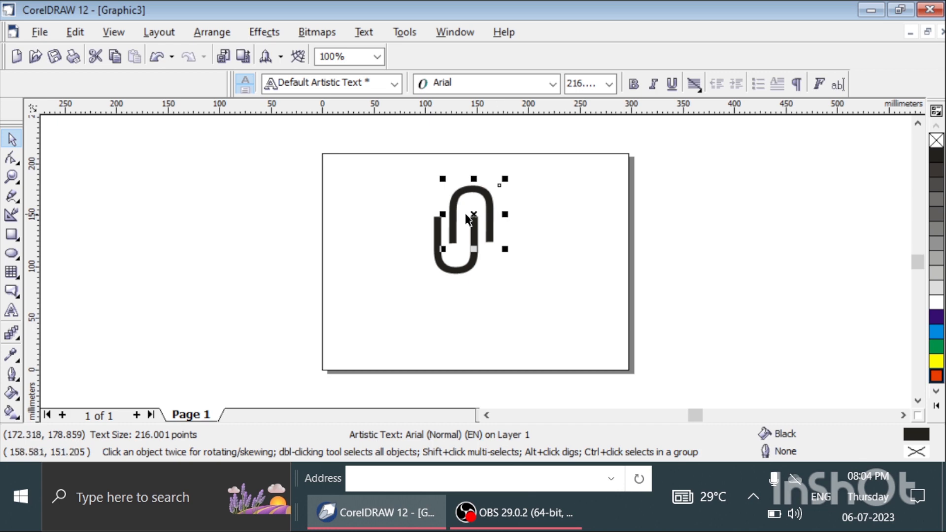
click(543, 255)
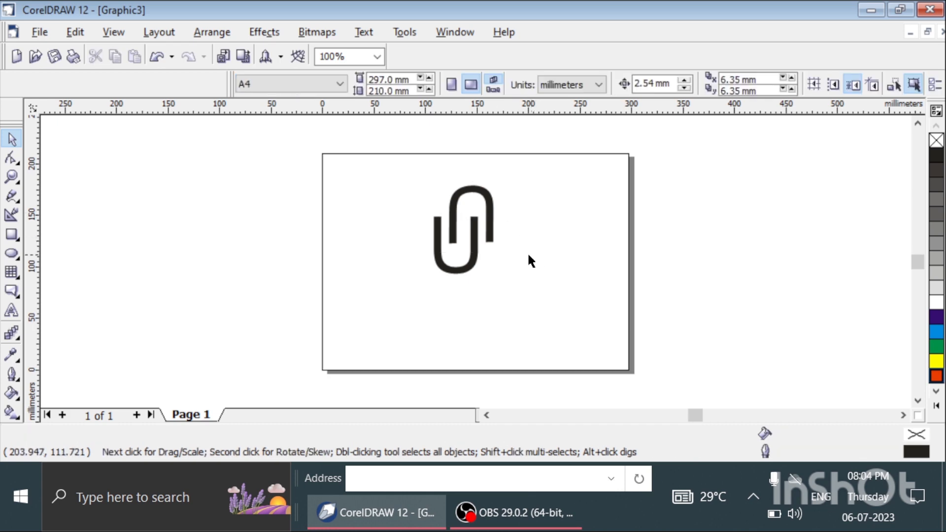
- Lower the inverted U about 9 mm and nudge it 2.54 mm right to even out the gaps between the interlocked legs
click(475, 191)
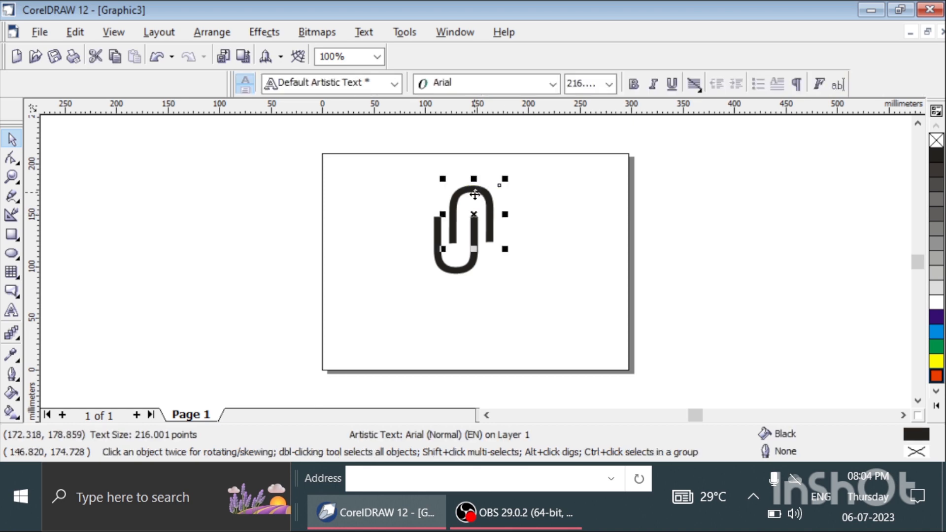
drag(479, 188, 478, 196)
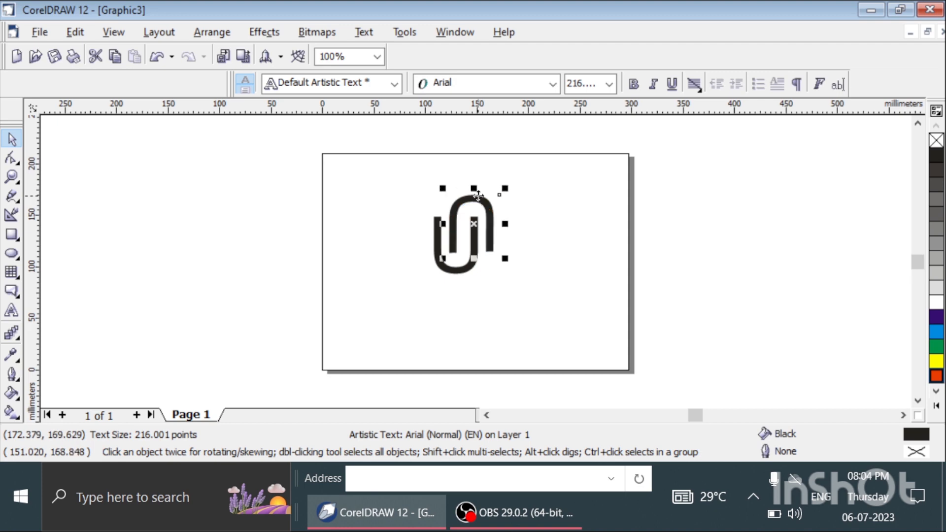
key(Right)
key(Right)
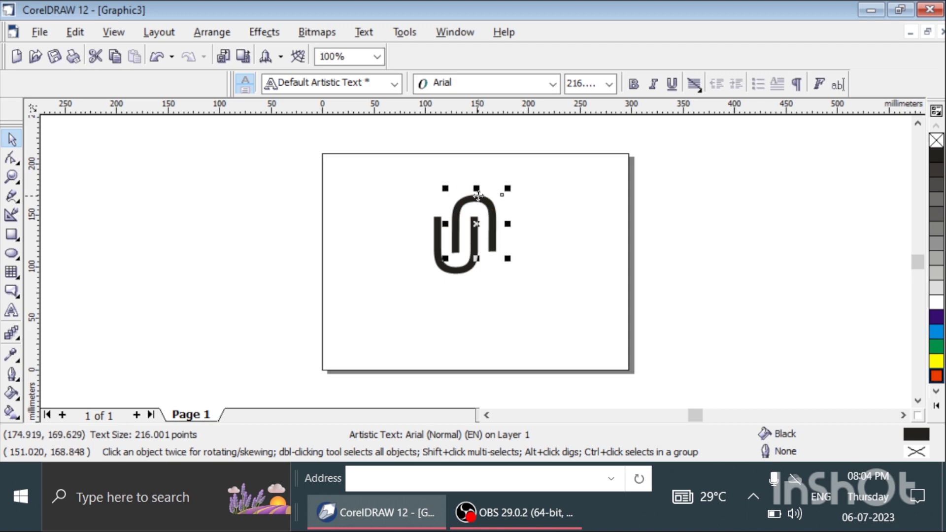
key(Left)
click(570, 194)
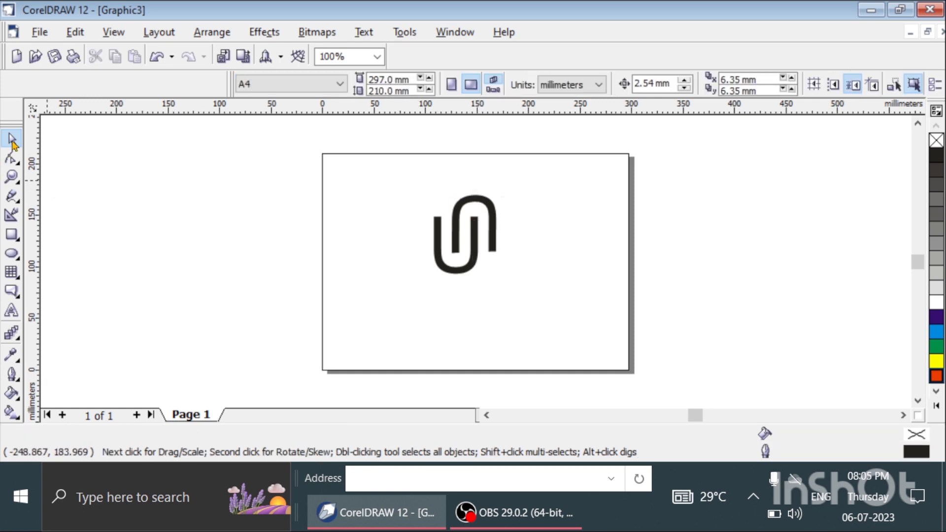
- Select both U shapes and try bold formatting on them, then remove it
drag(406, 181, 635, 299)
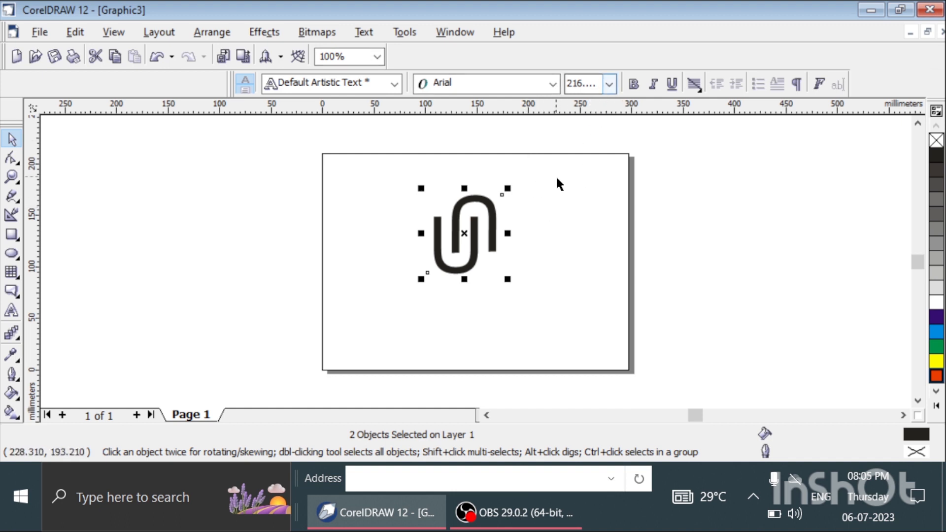
click(584, 215)
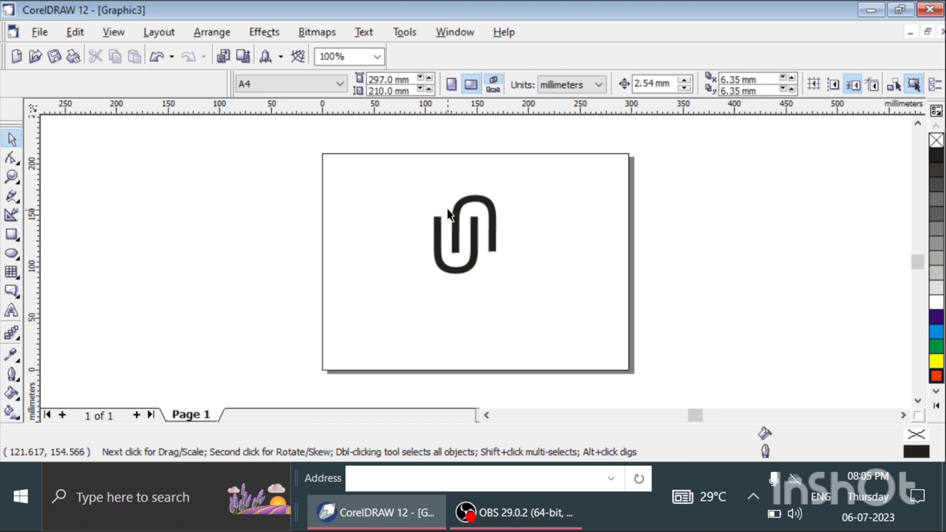
drag(400, 171, 529, 352)
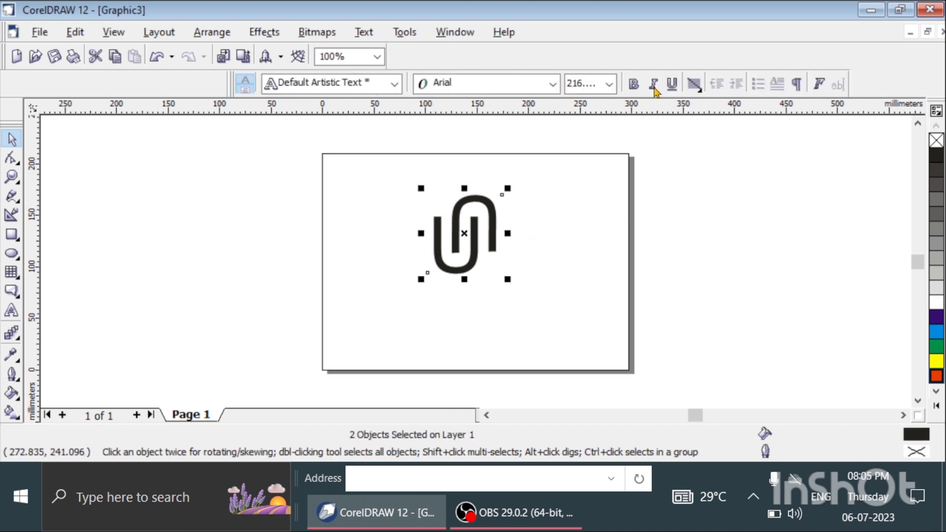
click(633, 85)
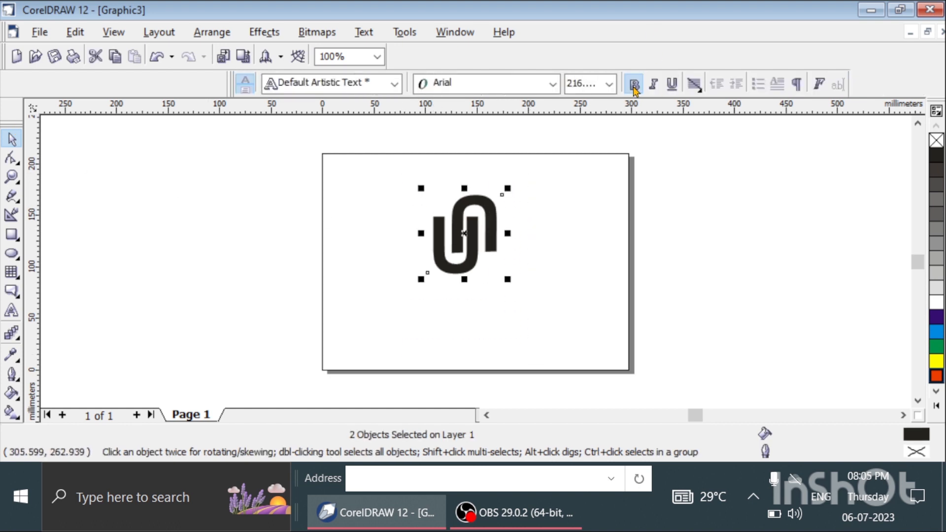
click(634, 85)
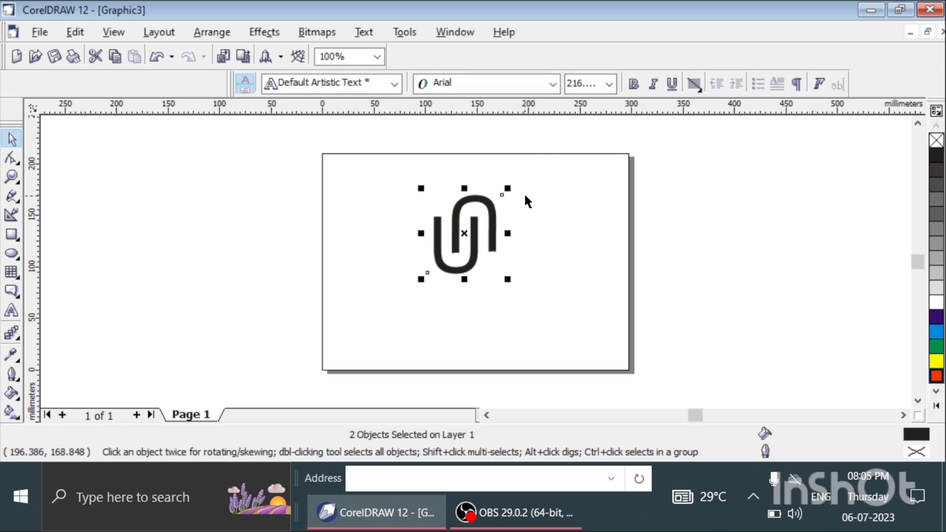
- Group the two selected U shapes and stretch the group horizontally to about 120 mm wide
key(ctrl+g)
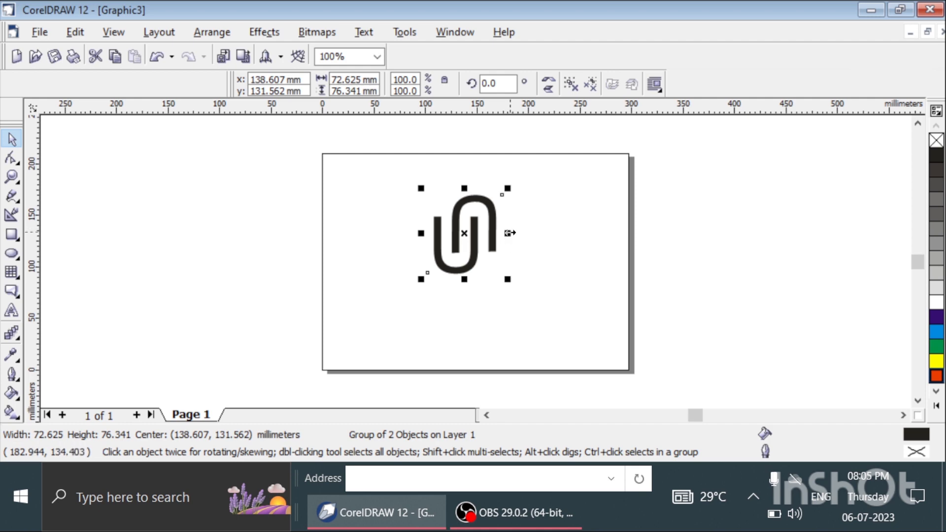
drag(508, 233, 560, 242)
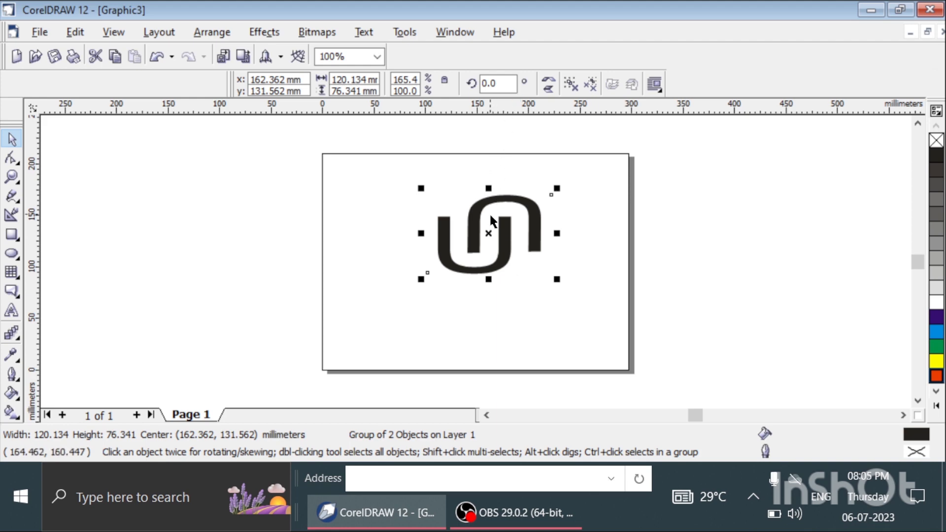
click(502, 245)
click(577, 176)
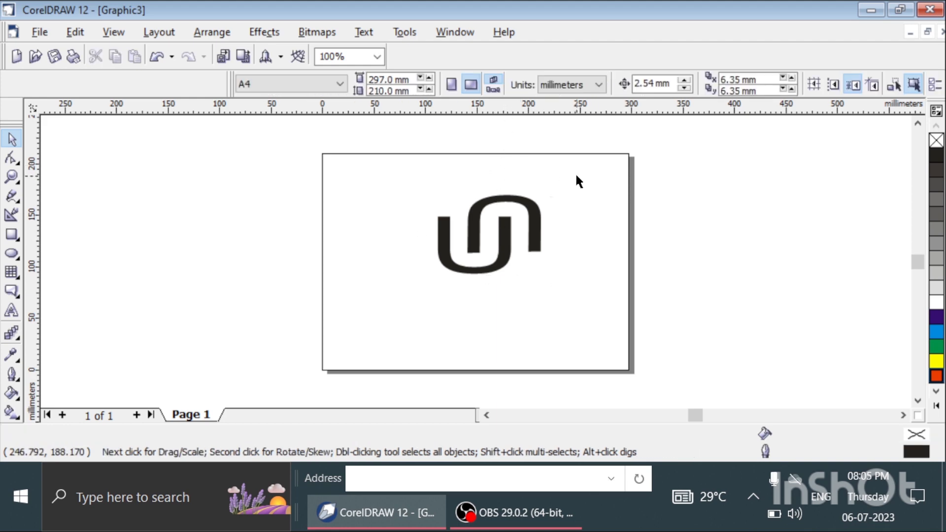
- Move the grouped U shapes to the left side of the page, centred at about X 67 mm, Y 130 mm
click(515, 198)
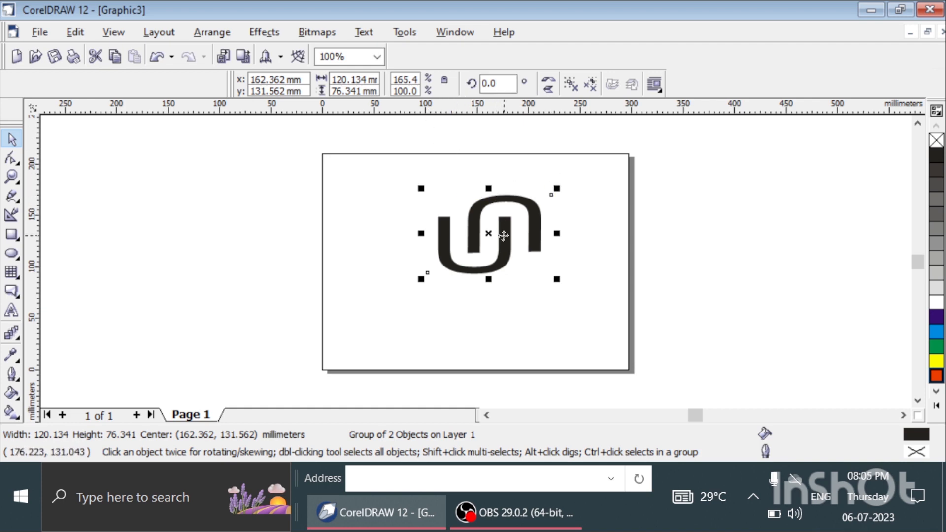
drag(496, 223, 400, 227)
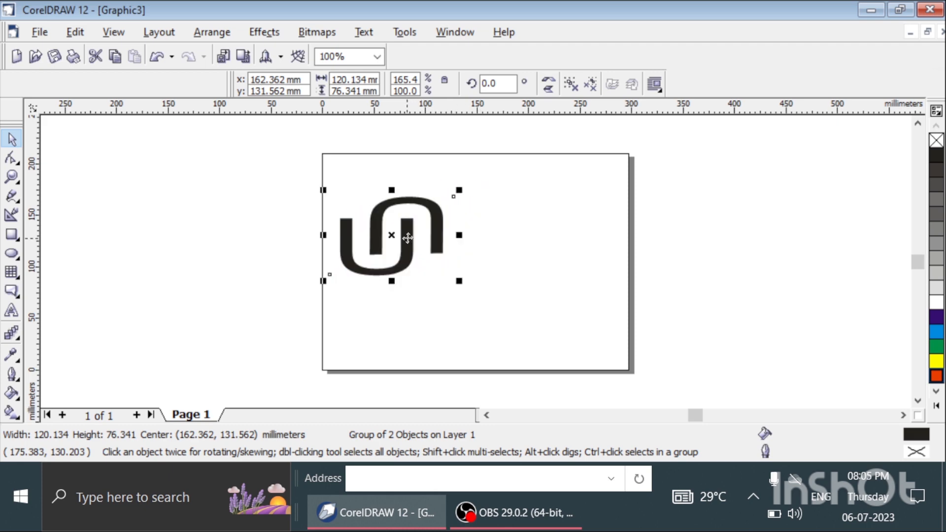
click(533, 211)
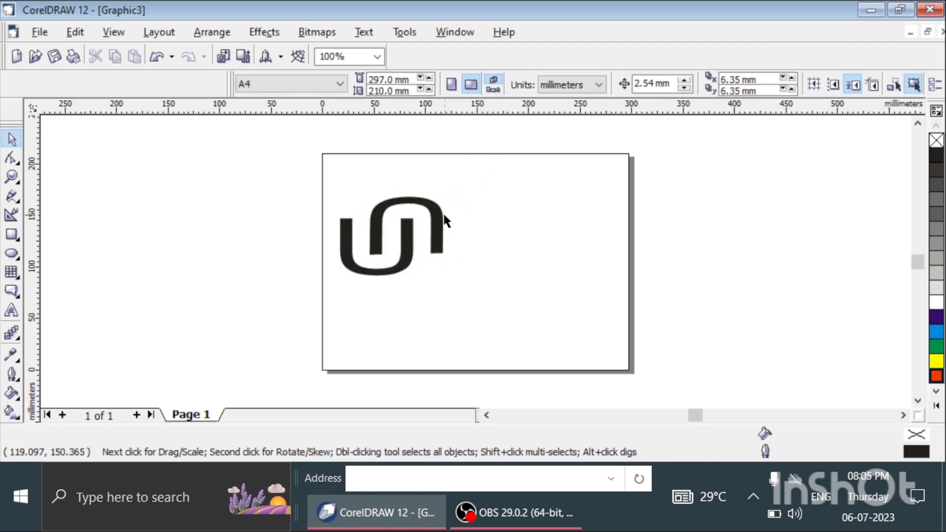
click(439, 212)
click(433, 215)
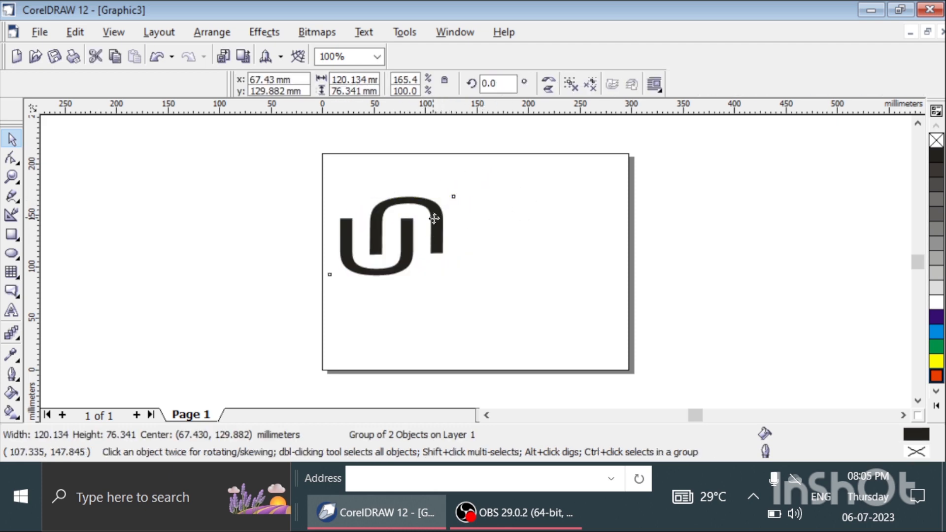
click(534, 214)
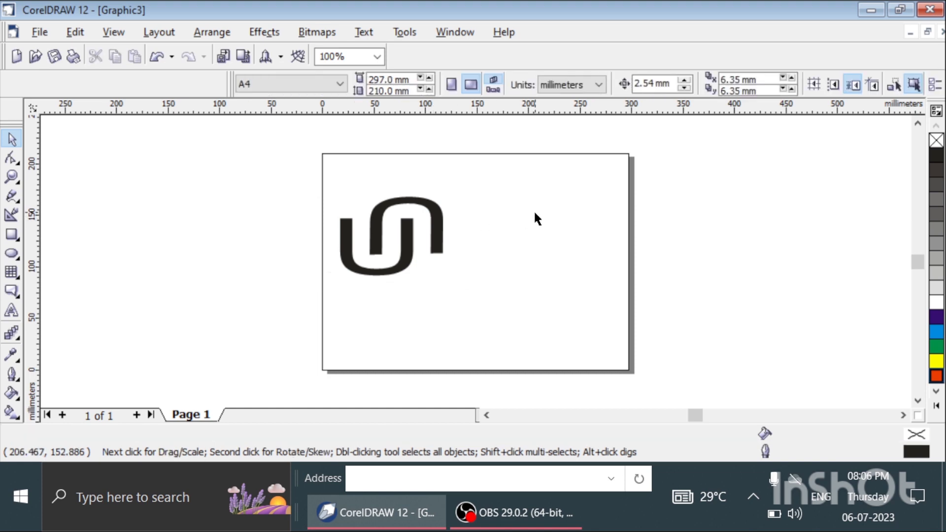
- Ungroup the interlocked U shapes and select only the inverted U
click(435, 249)
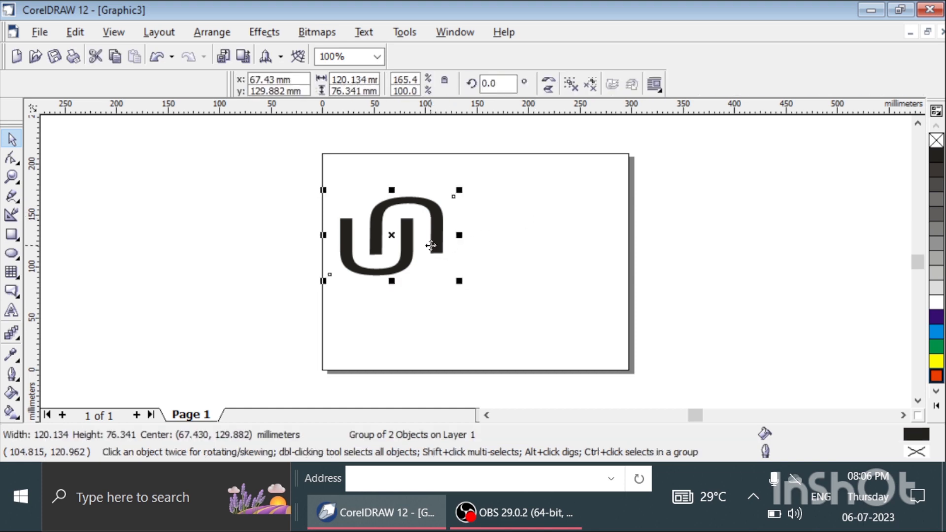
click(575, 86)
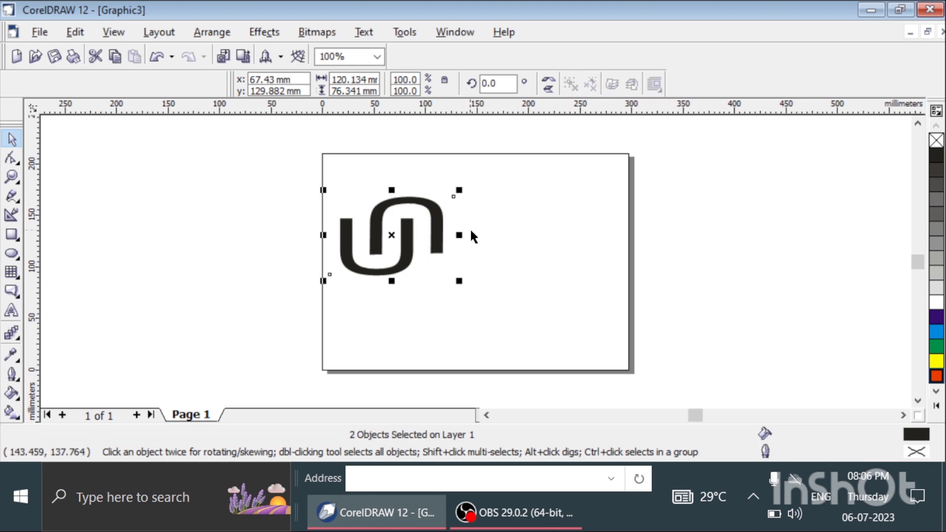
click(492, 234)
click(439, 225)
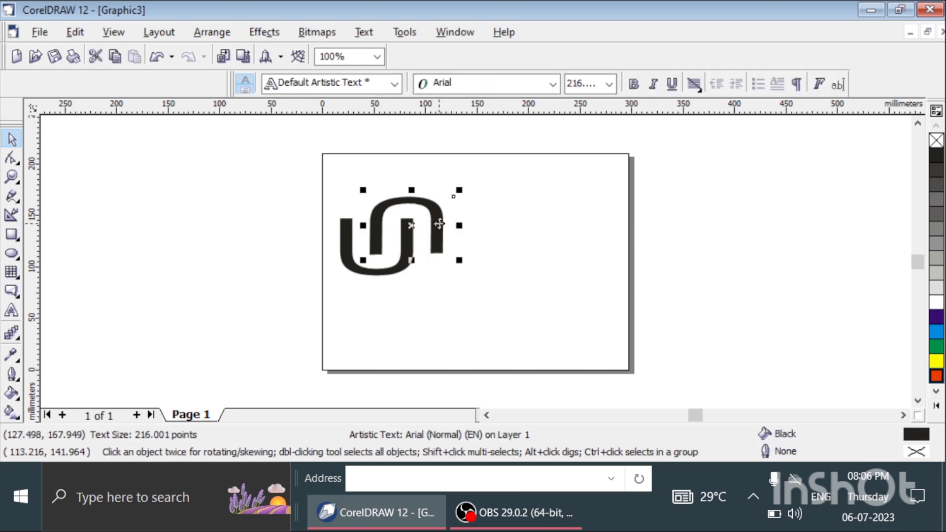
- Apply bold formatting to the inverted U and the upright U separately
click(636, 85)
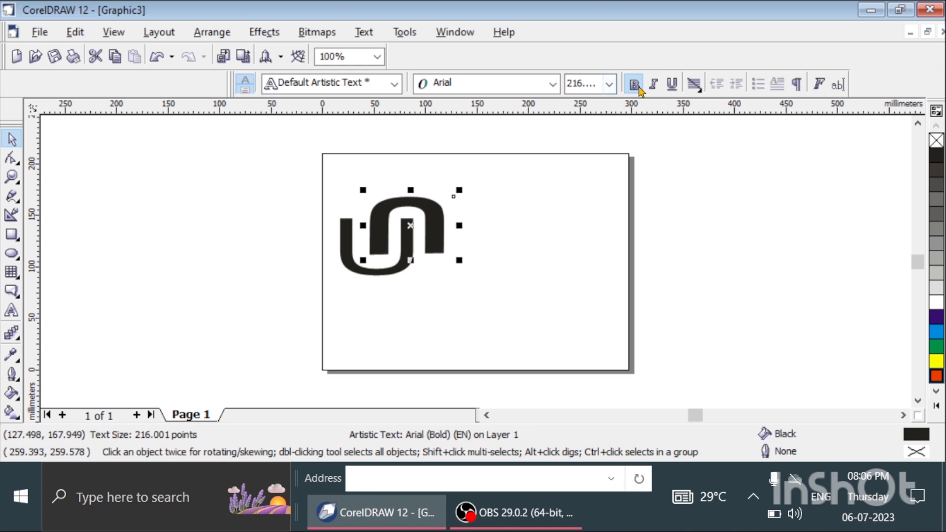
click(400, 264)
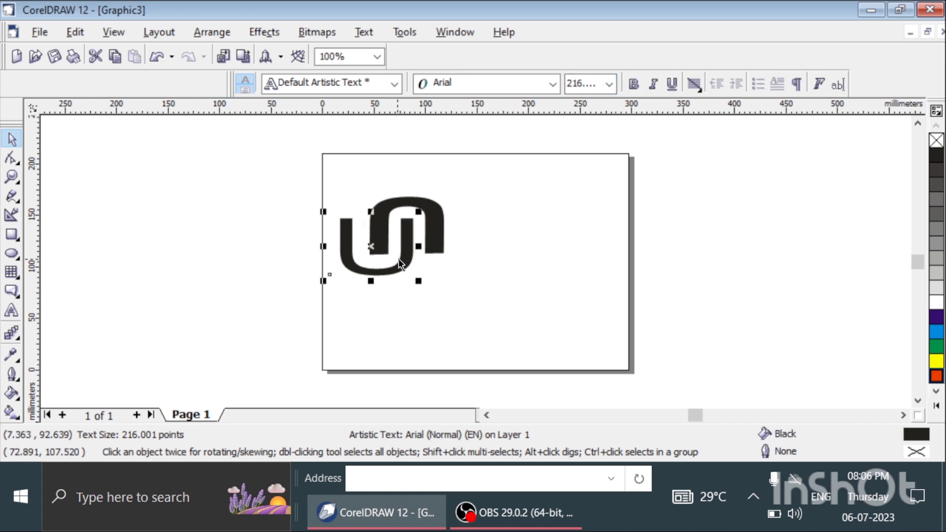
click(634, 85)
click(512, 242)
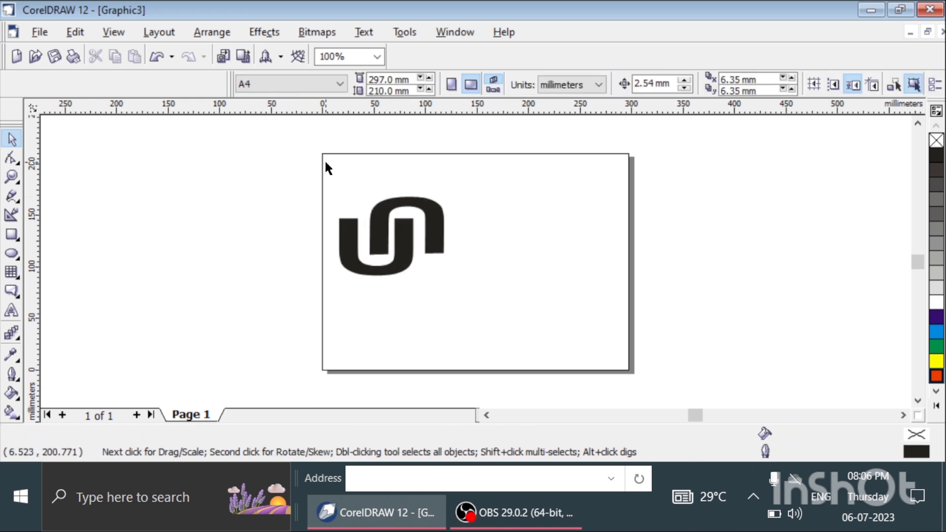
- Group the two bold U shapes and enlarge the group to about 144 mm wide and 83 mm high
drag(333, 164, 466, 328)
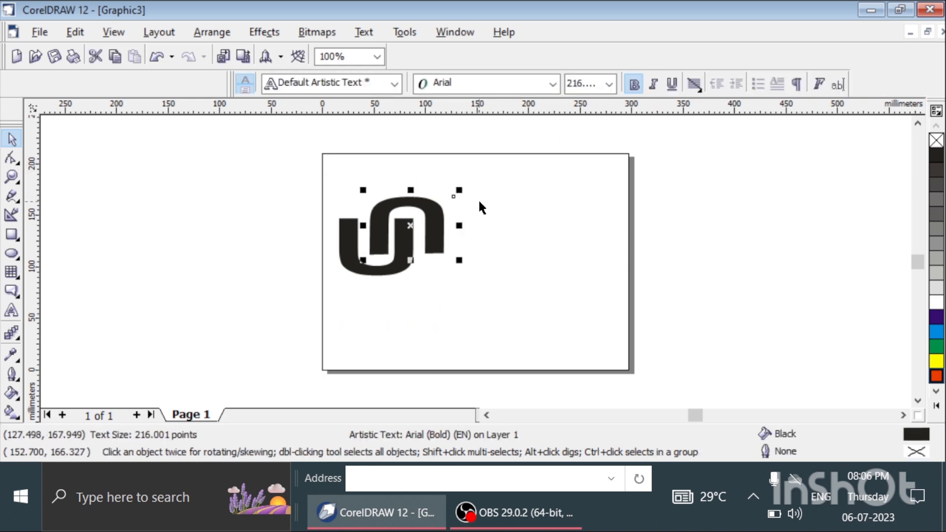
click(438, 190)
drag(449, 339, 449, 340)
click(563, 265)
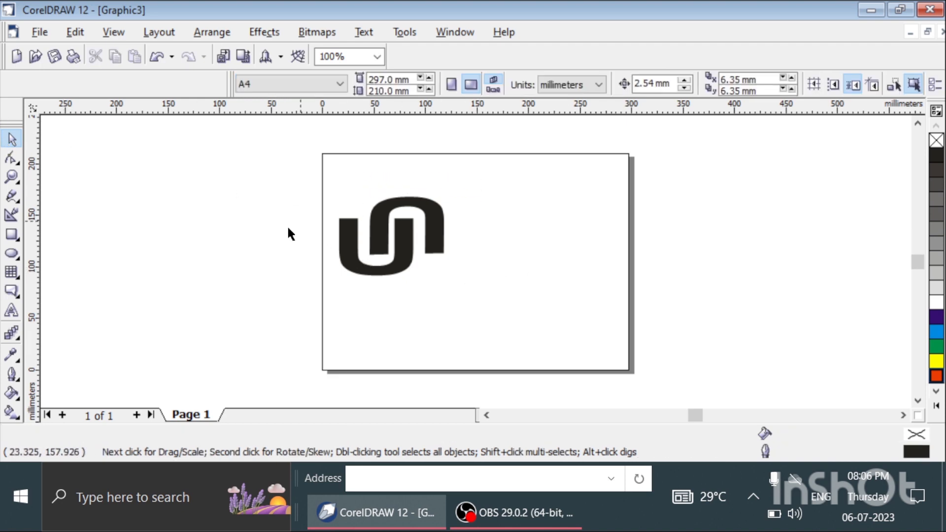
drag(482, 175, 265, 339)
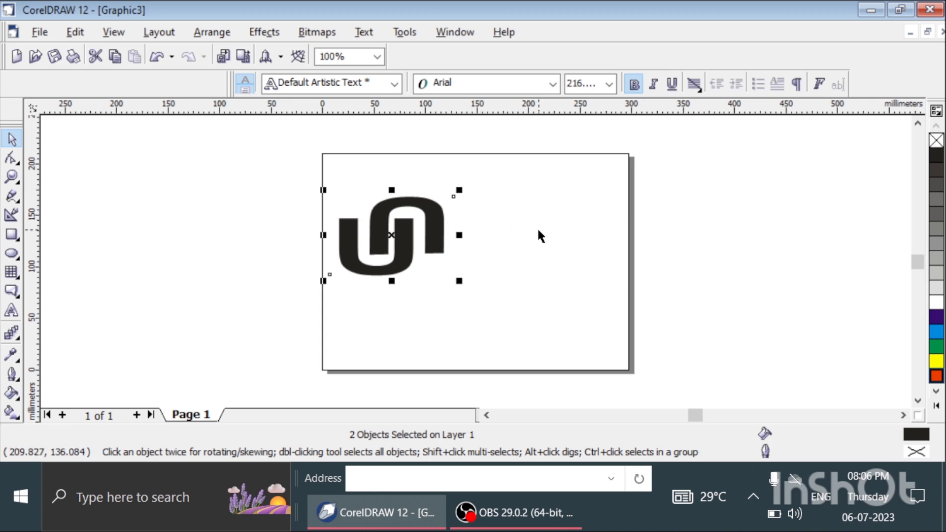
key(ctrl+g)
scroll(532, 272, down, 1)
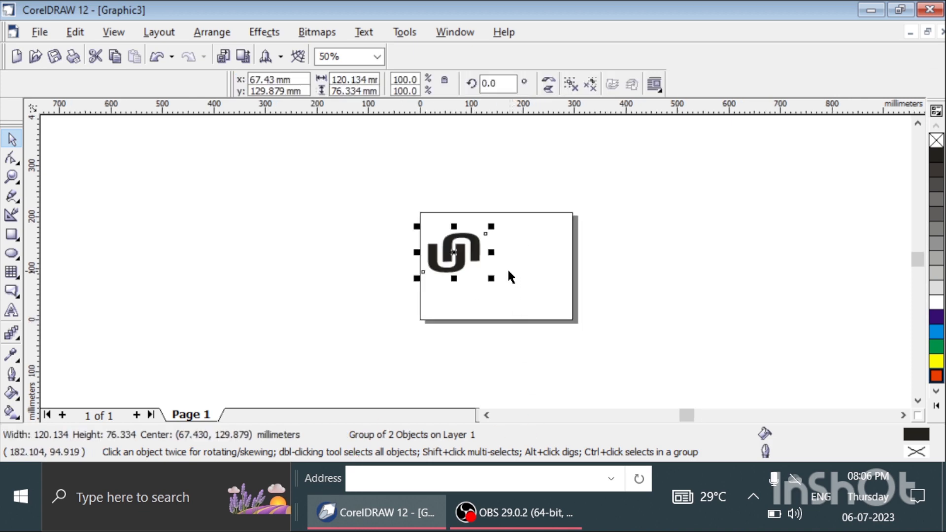
drag(493, 279, 503, 255)
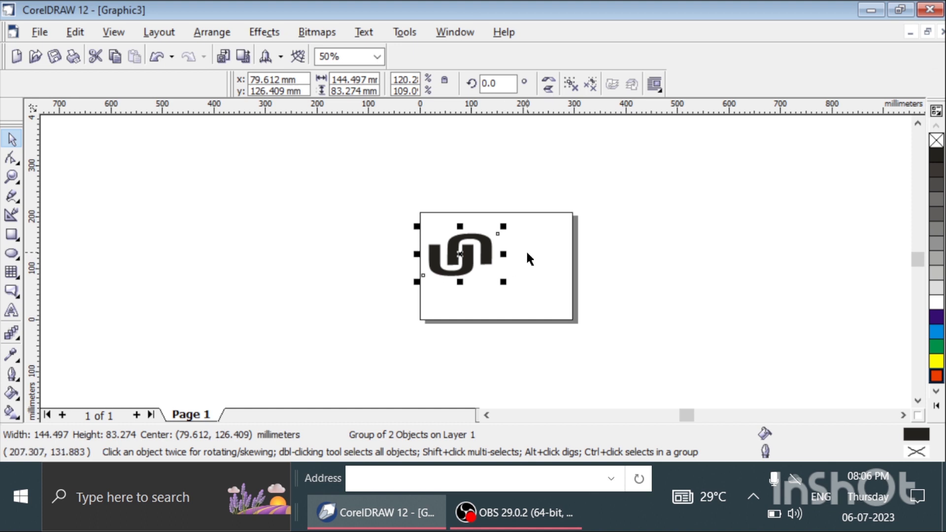
- Narrow the grouped U shapes horizontally to about 136 mm wide, keeping the left edge in place
scroll(528, 254, up, 1)
scroll(527, 253, up, 3)
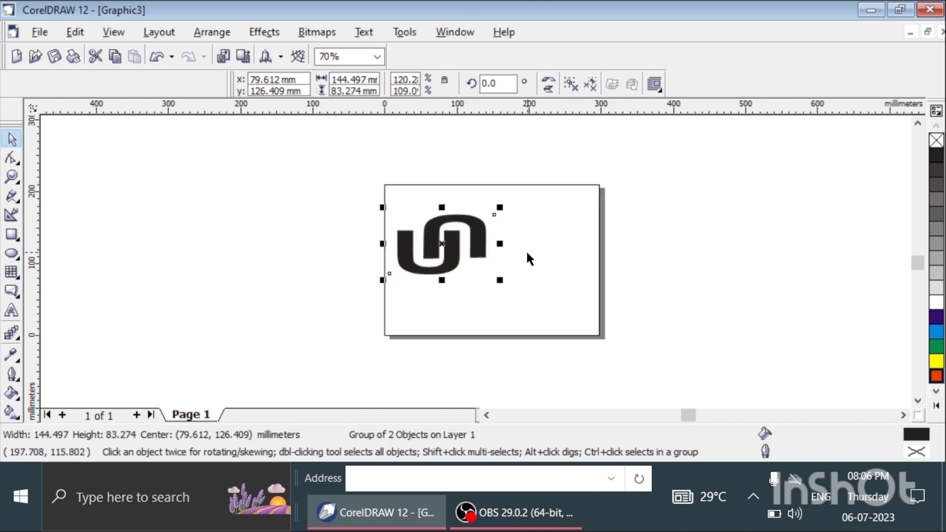
scroll(527, 254, up, 2)
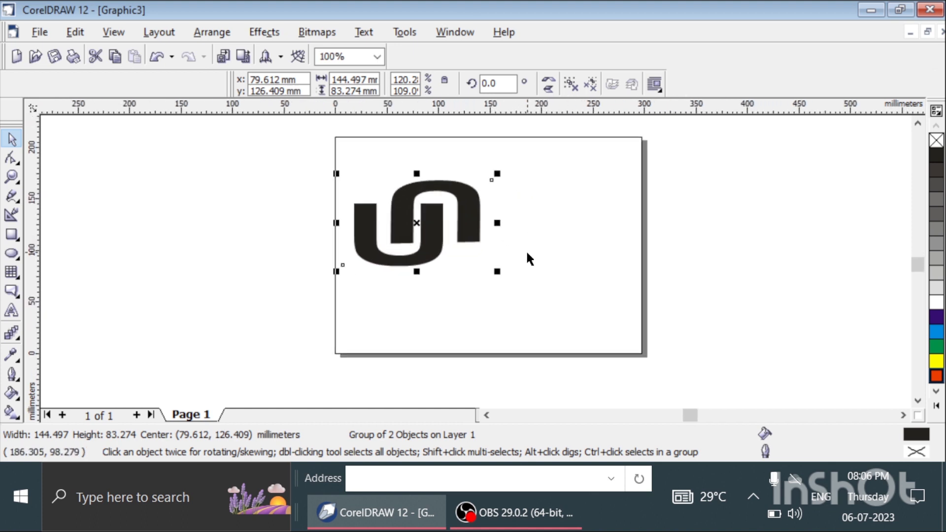
scroll(526, 253, down, 1)
scroll(527, 256, up, 1)
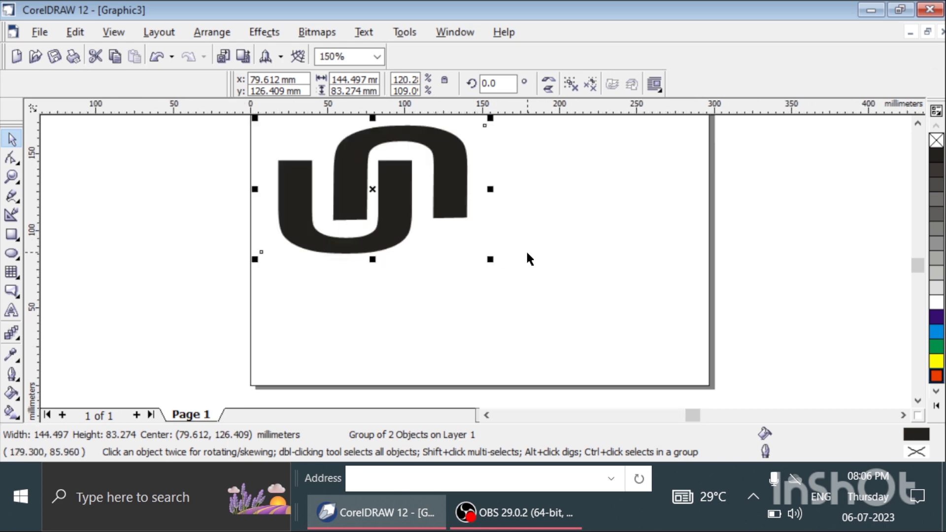
scroll(527, 256, down, 1)
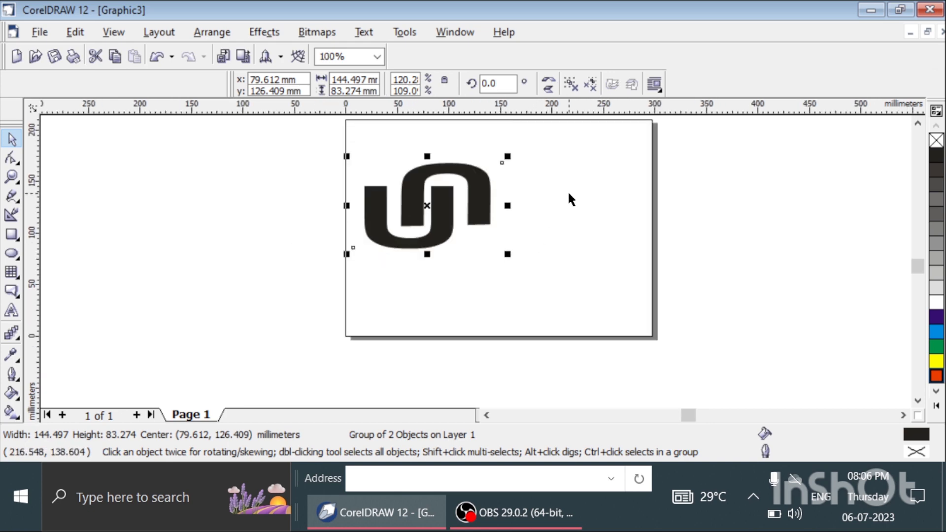
click(918, 122)
click(546, 241)
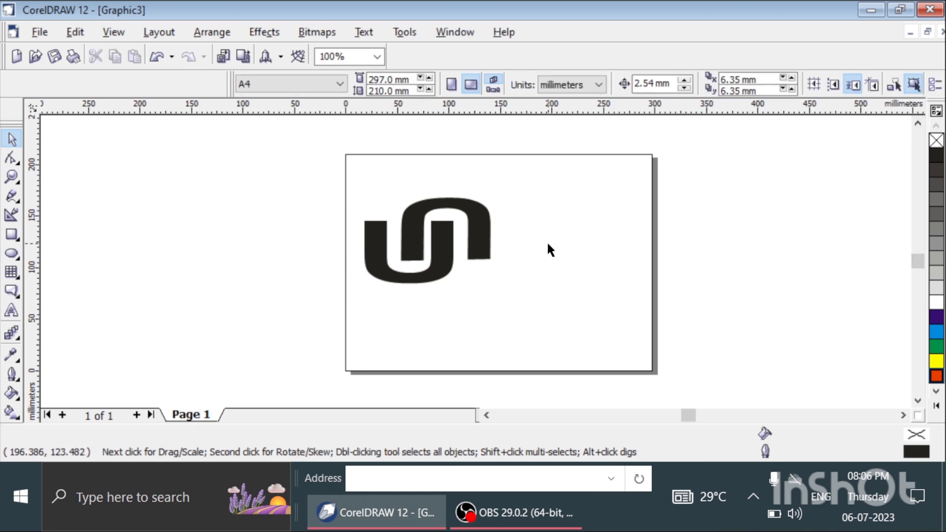
click(479, 249)
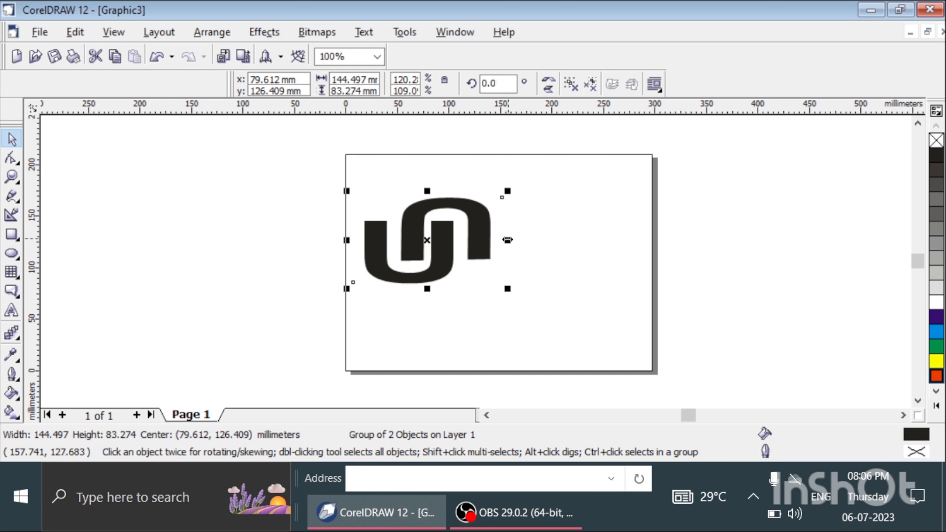
drag(507, 240, 497, 239)
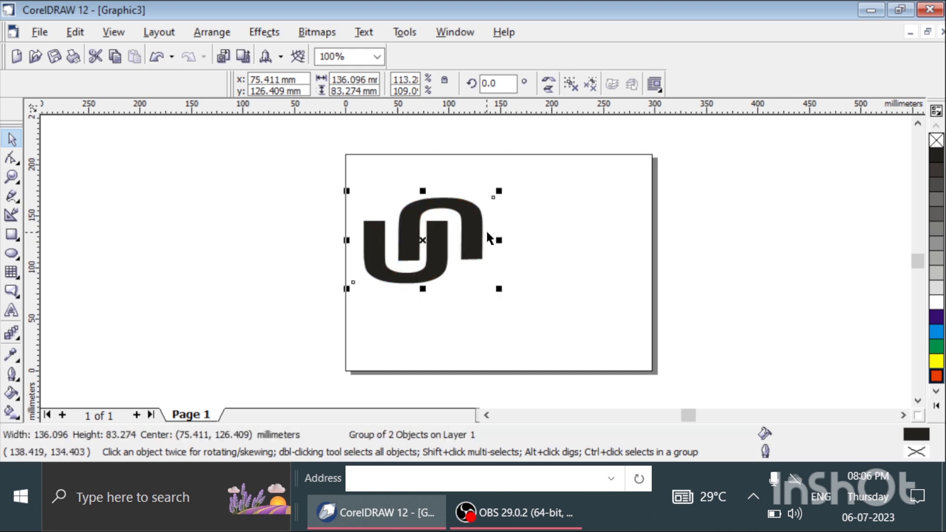
- Ungroup the interlocked U shapes and fill the inverted U with cyan
click(472, 230)
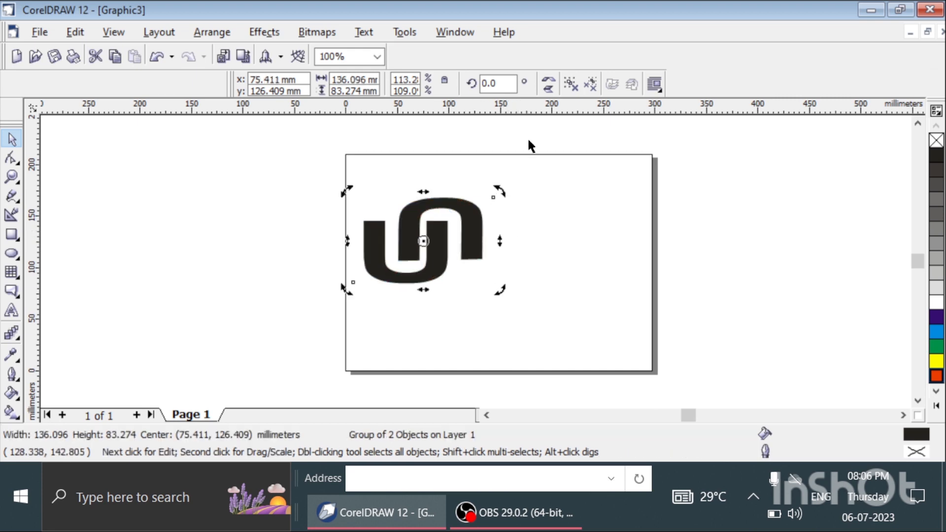
click(571, 84)
click(502, 224)
click(460, 214)
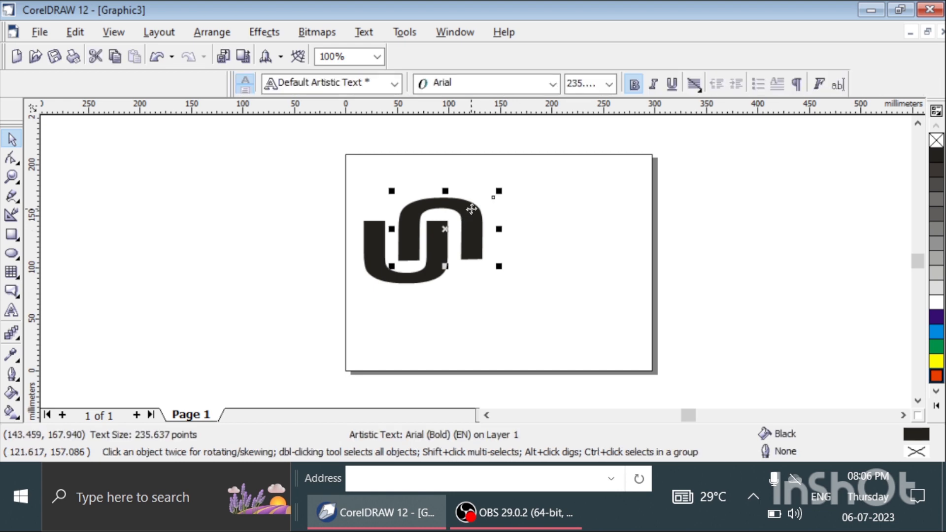
click(936, 331)
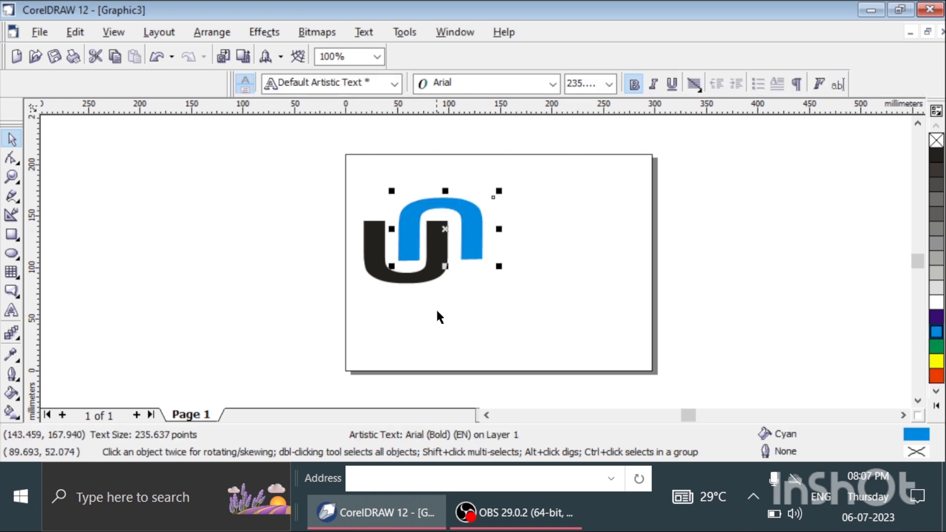
- Fill the upright U with red from the full colour palette and deselect it
click(430, 269)
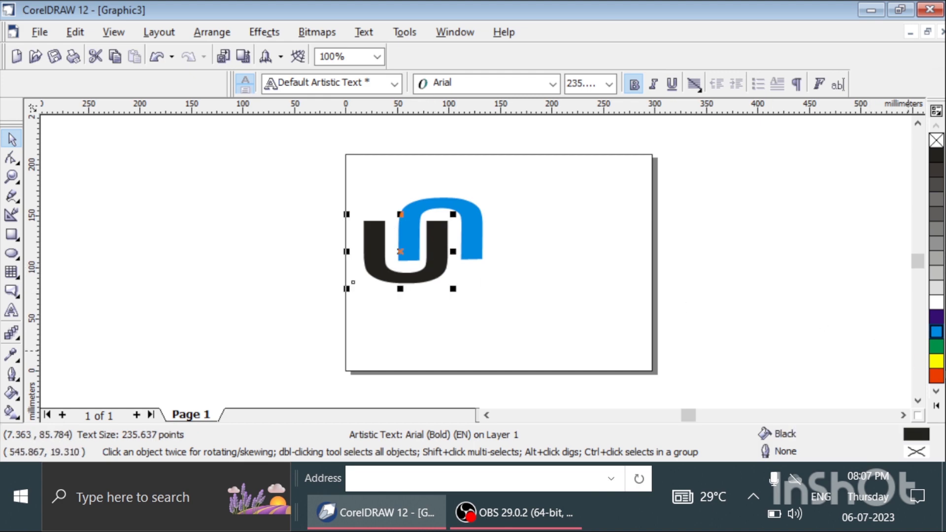
click(936, 406)
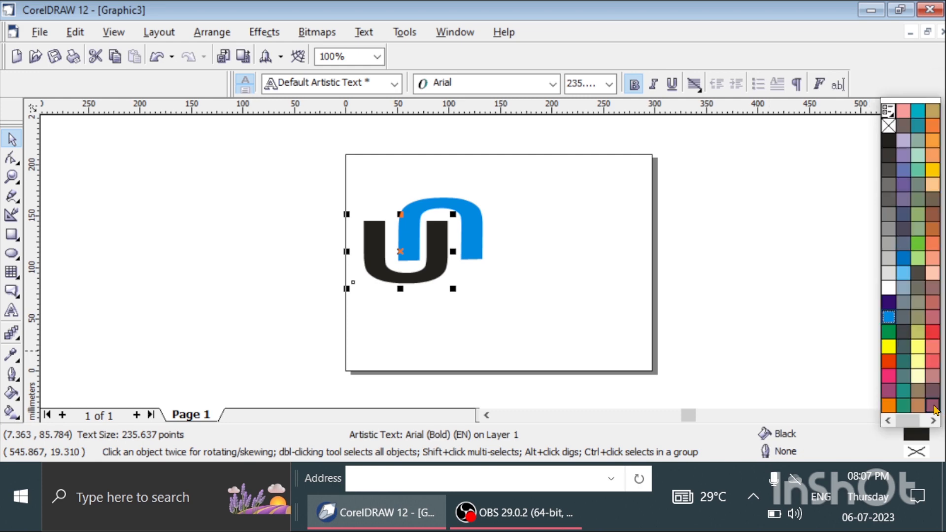
click(889, 364)
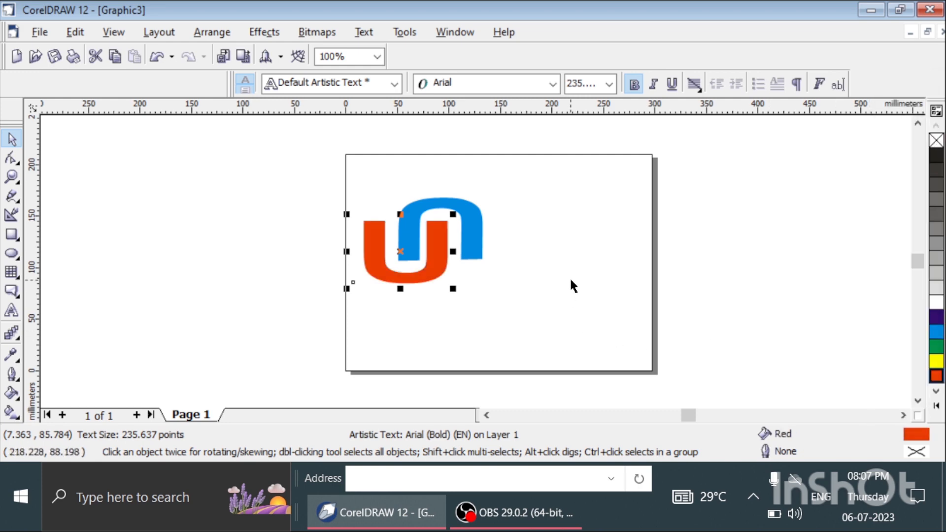
click(497, 256)
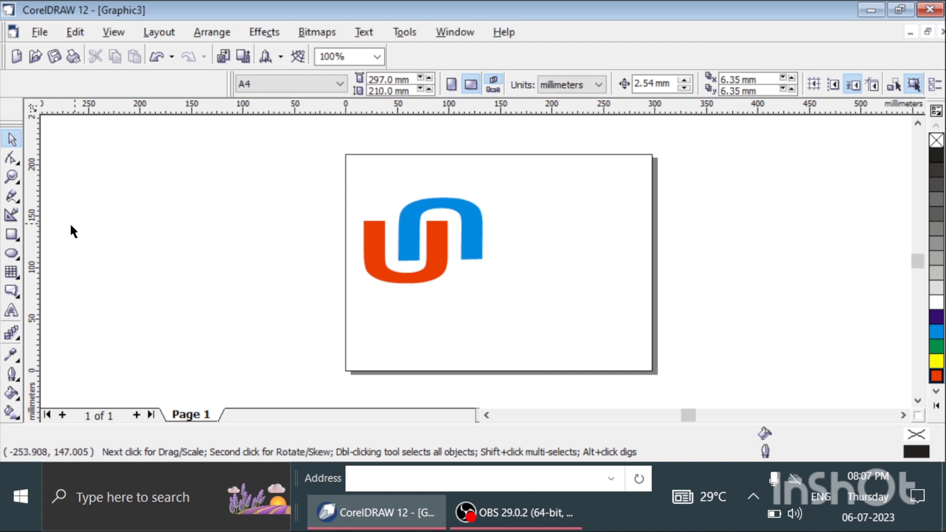
- Add the artistic text "Unian Bank" on the page to the right of the U shapes
click(12, 311)
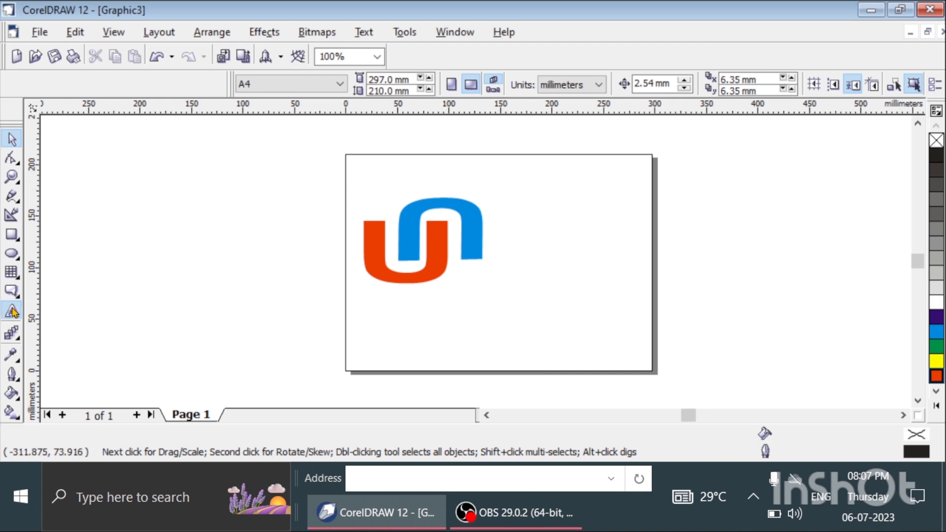
click(513, 211)
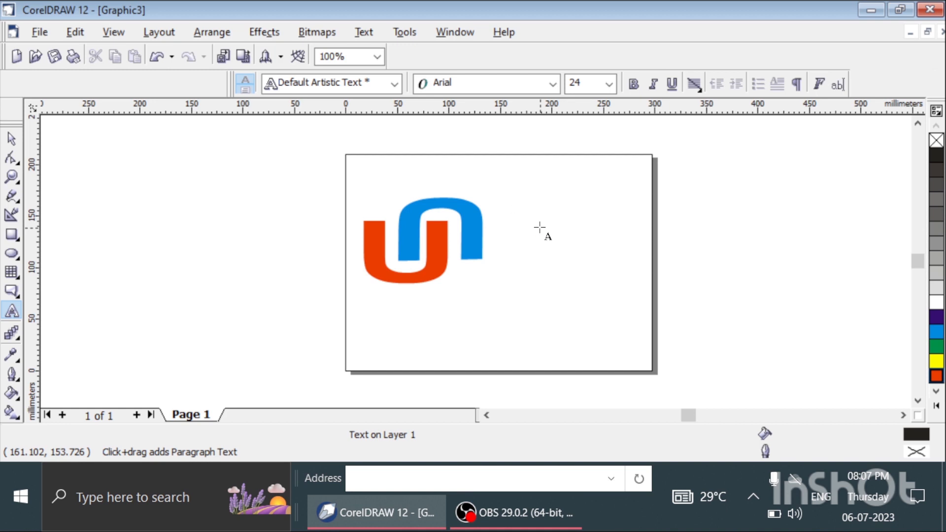
text(U)
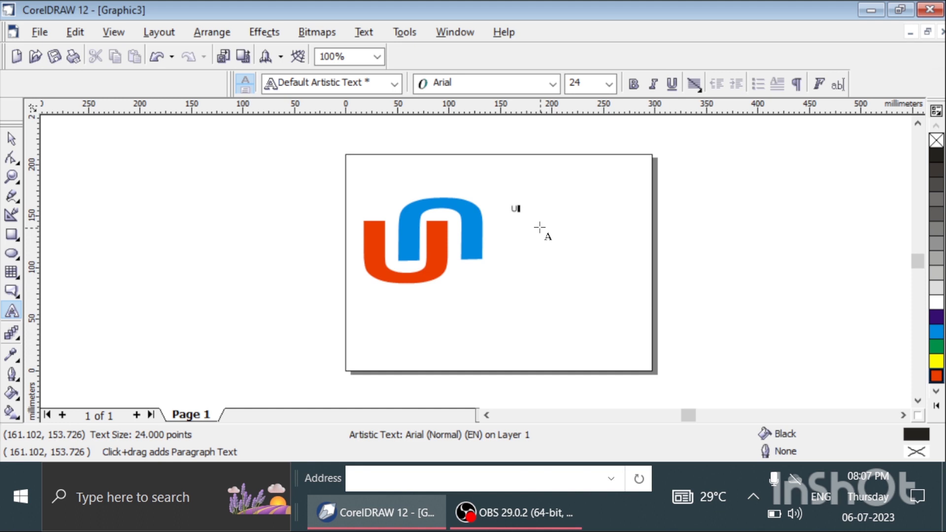
text(nian Bank)
key(Return)
key(Escape)
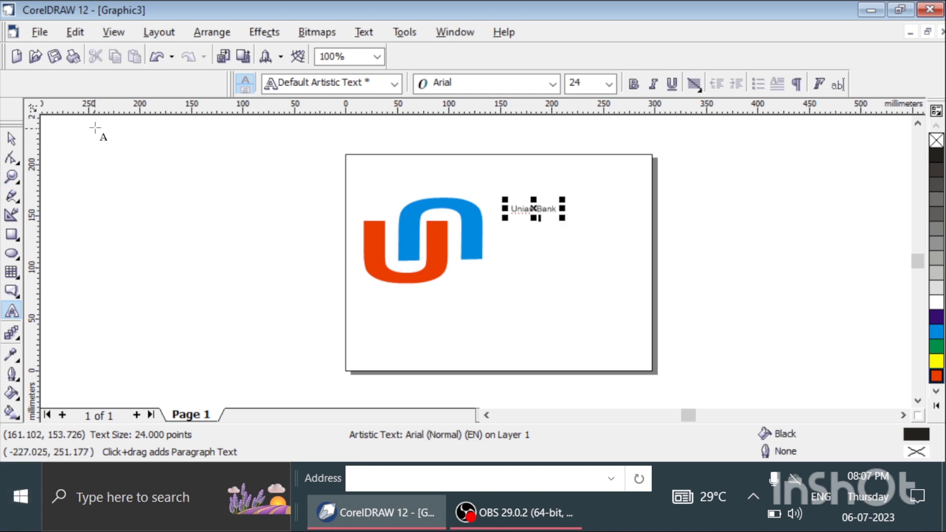
- Enlarge the "Unian Bank" text to about 92 pt, stretching it taller, and position it close beside the inverted U, reaching the page's right edge
click(11, 139)
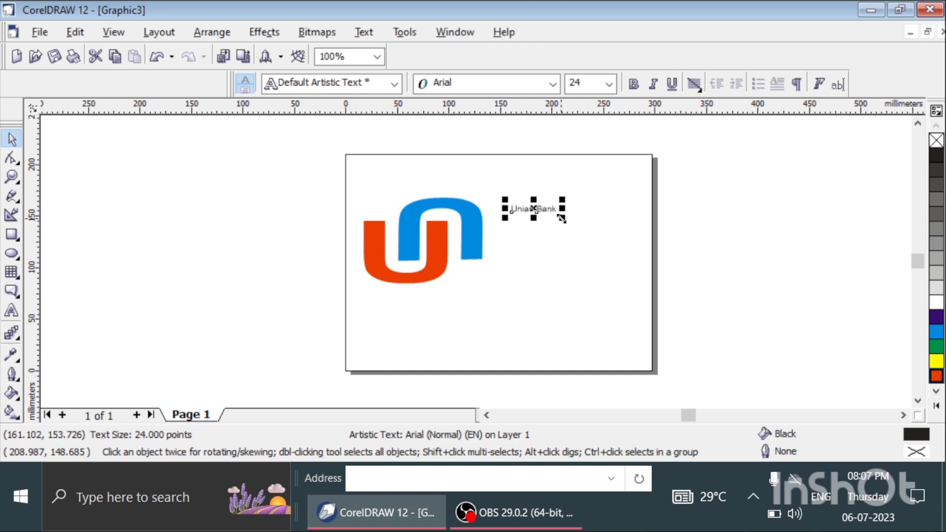
drag(562, 218, 647, 247)
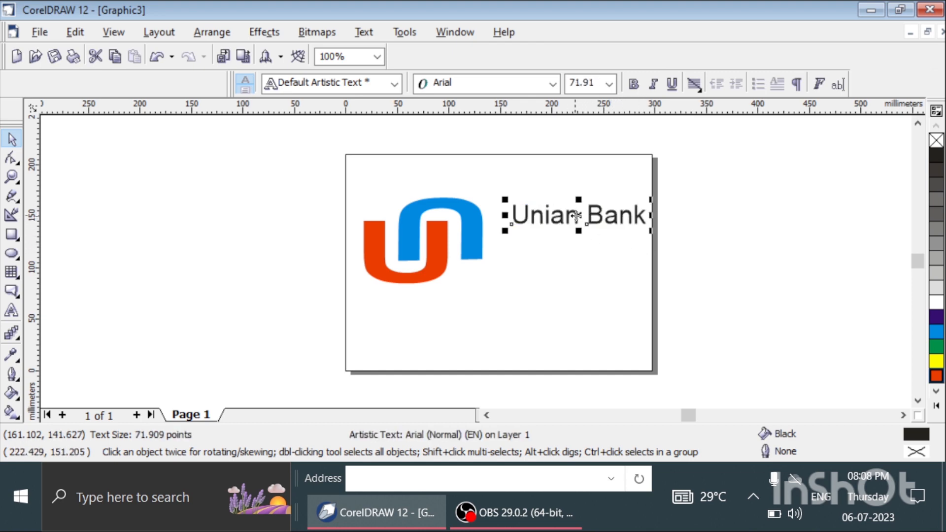
drag(576, 216, 564, 233)
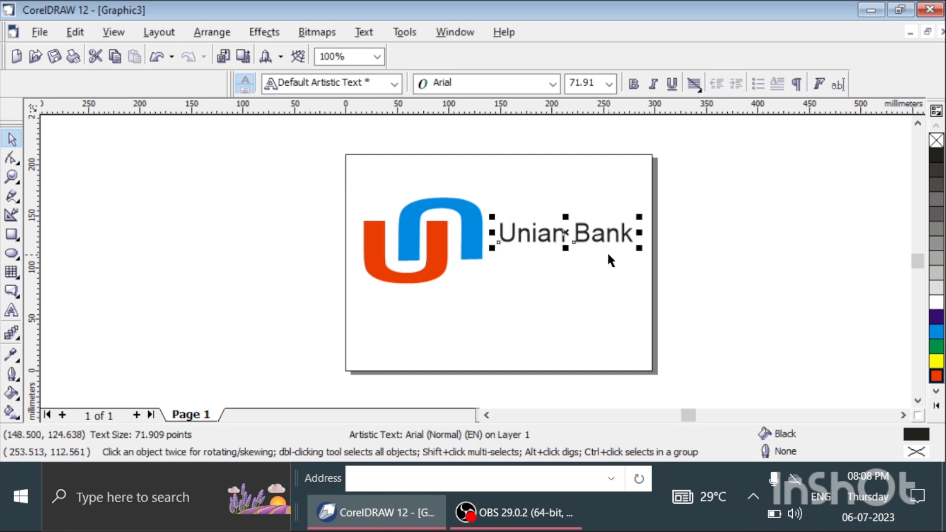
drag(639, 247, 649, 251)
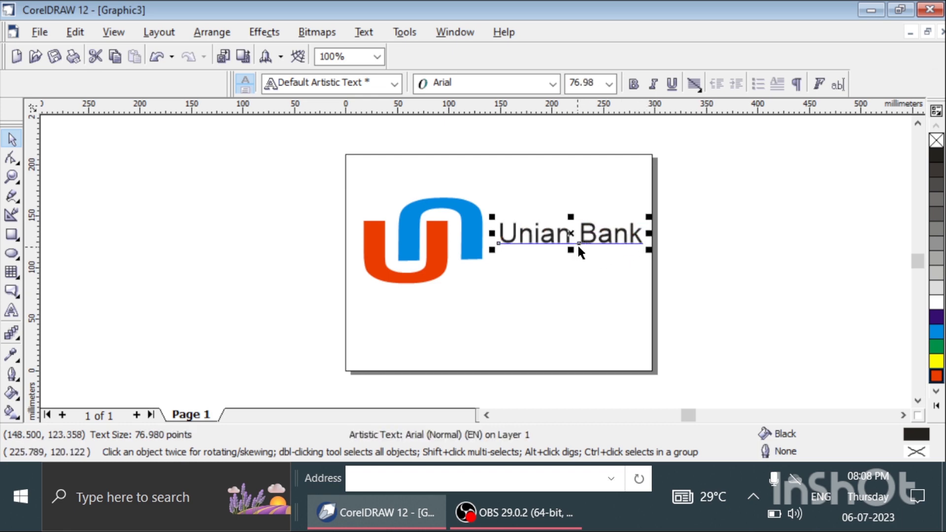
drag(575, 247, 571, 253)
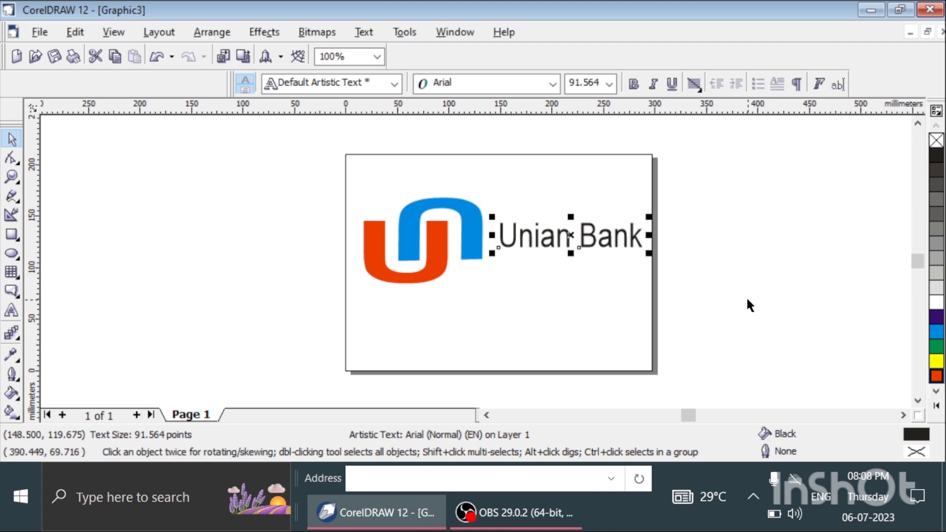
- Fill the "Unian Bank" text with magenta and deselect it
click(937, 388)
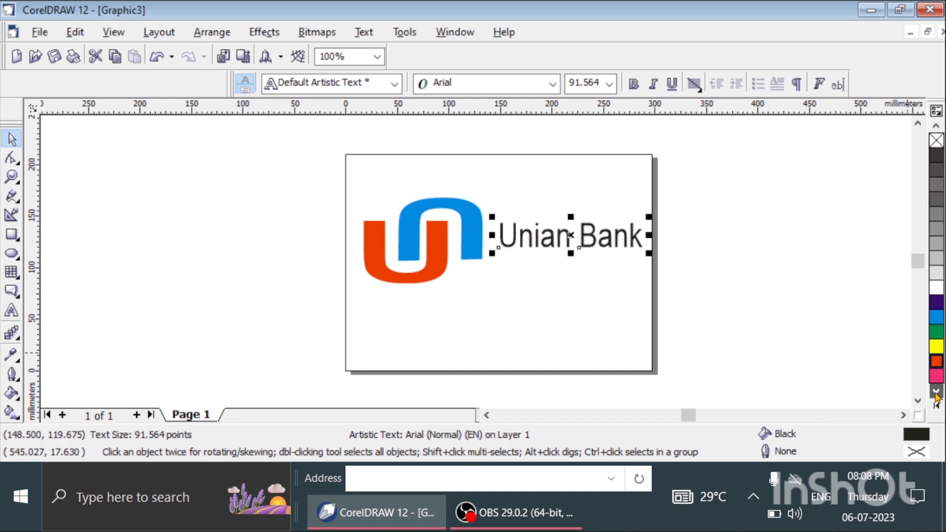
click(938, 377)
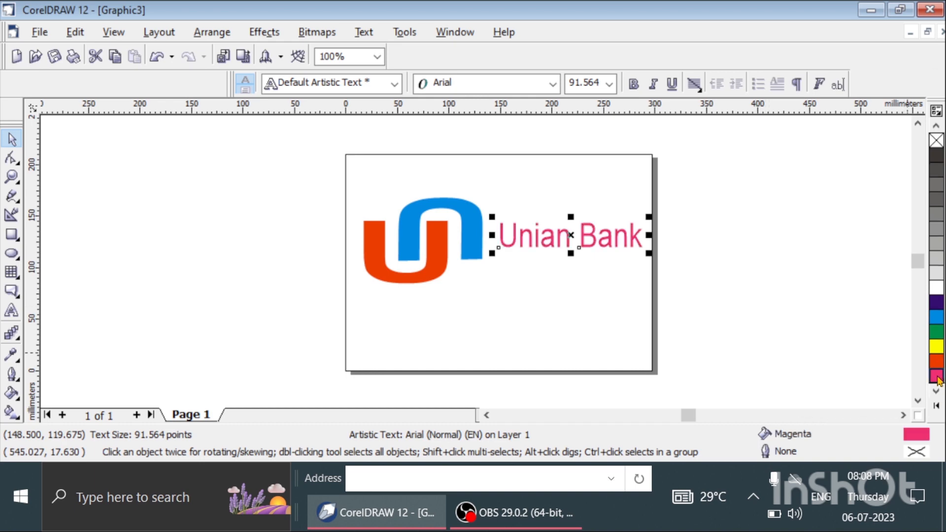
click(529, 269)
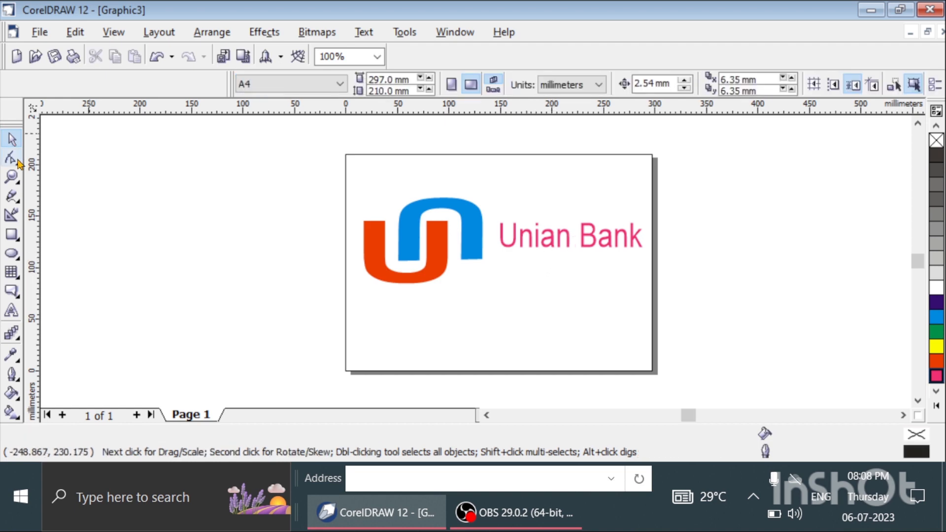
- Add the artistic text "Of India" just below the word "Bank"
click(12, 310)
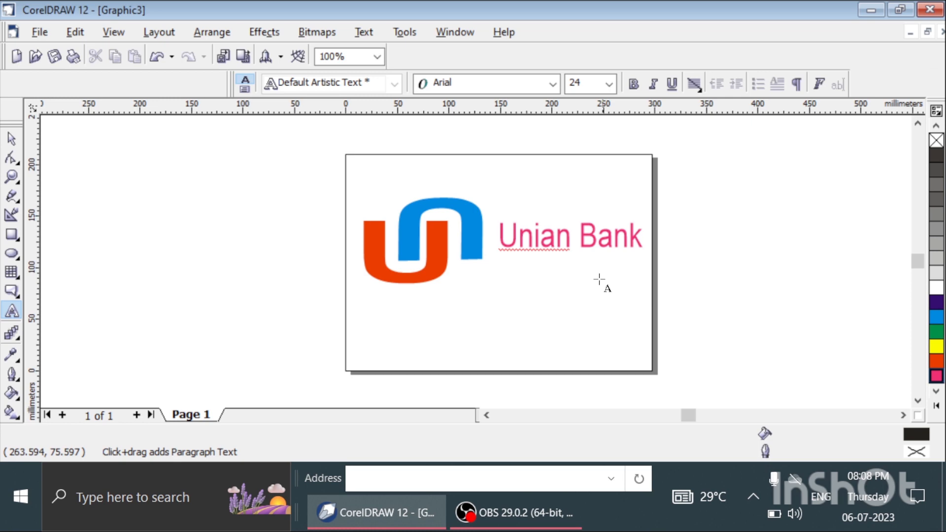
click(577, 252)
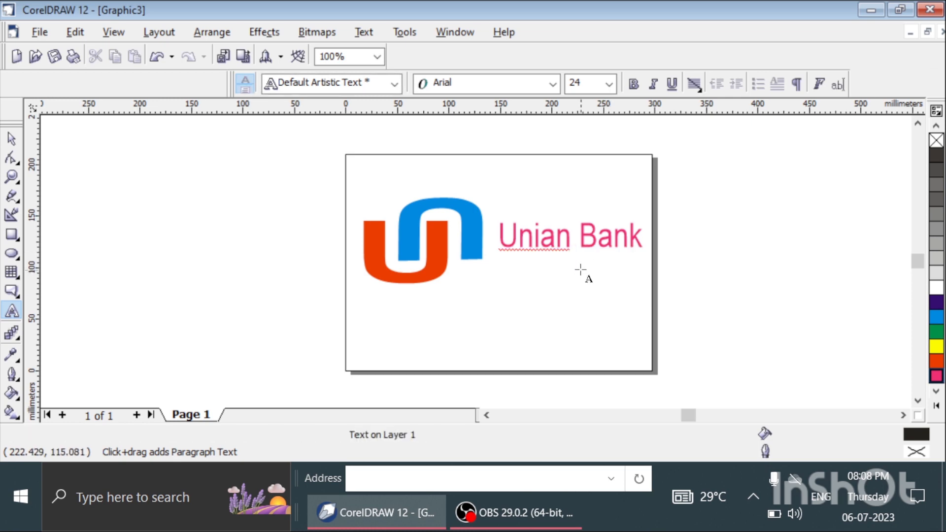
click(578, 259)
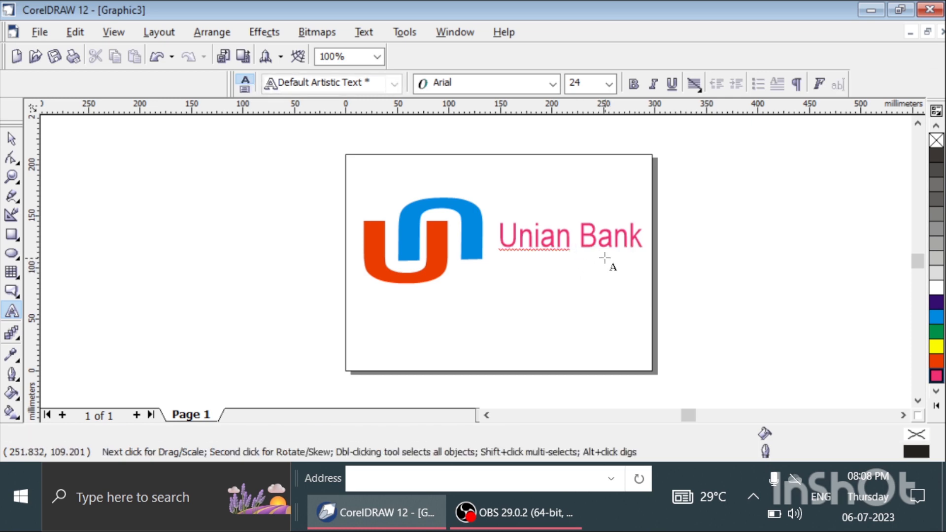
click(583, 257)
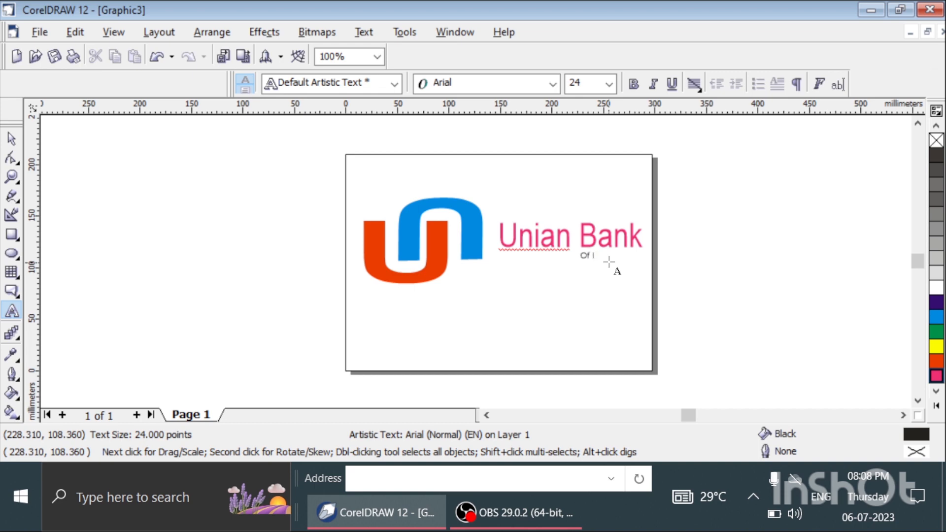
text(India)
click(12, 139)
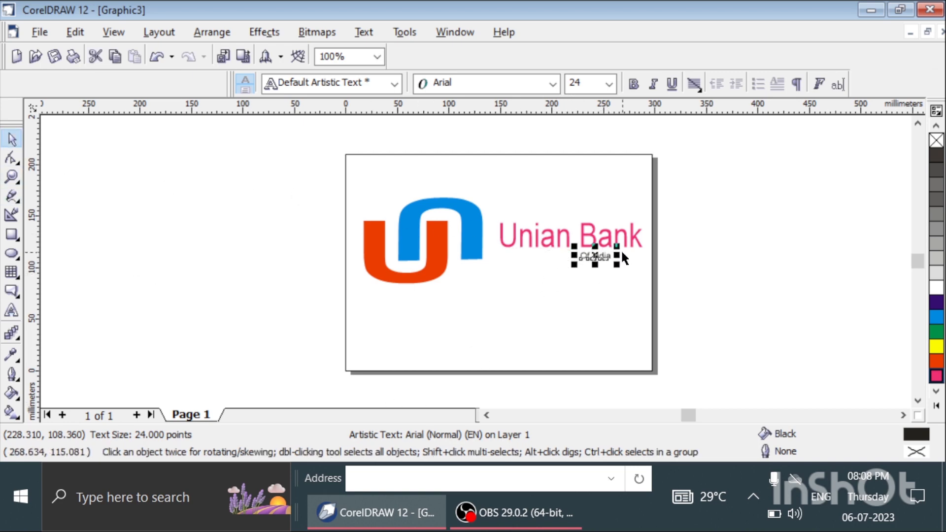
- Enlarge the "Of India" text to about 43 pt and position it close beneath "Bank", aligning their right ends
drag(618, 264, 676, 268)
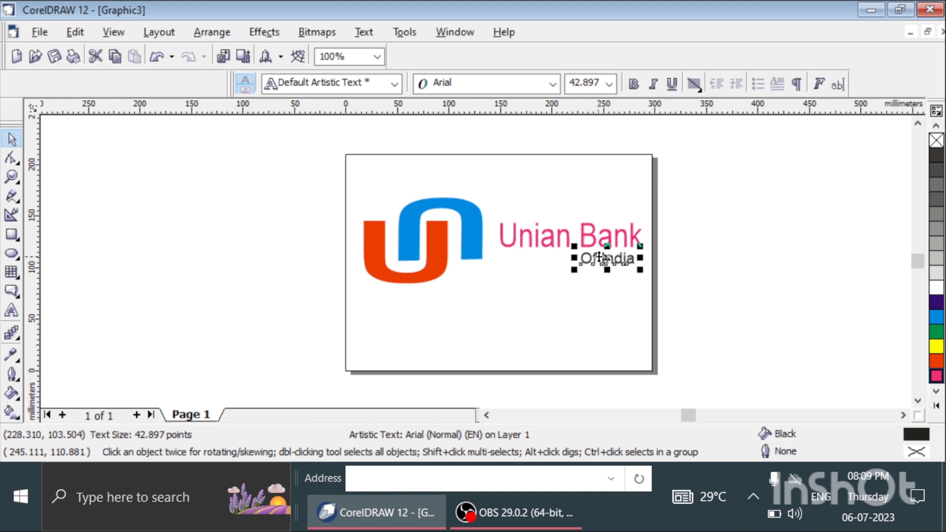
mouse_move(605, 260)
mouse_down()
mouse_move(611, 279)
mouse_move(613, 260)
mouse_up()
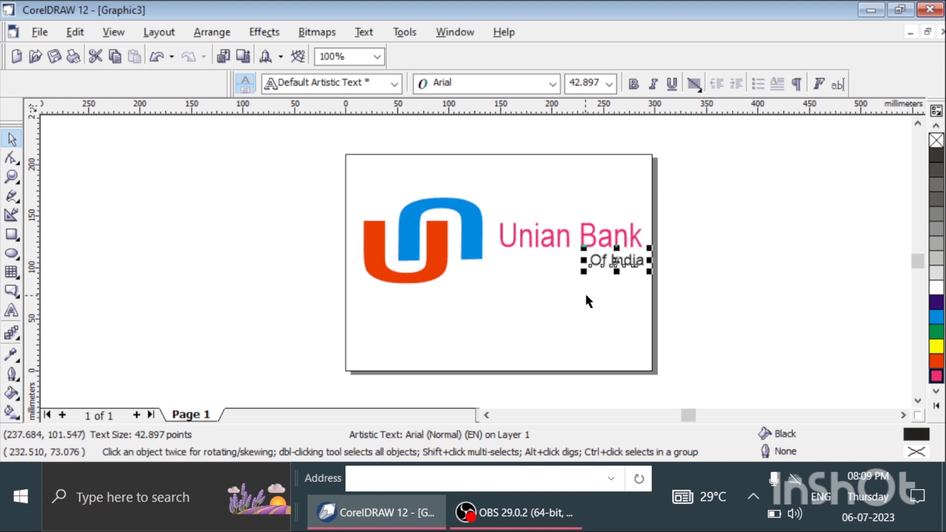
key(Up)
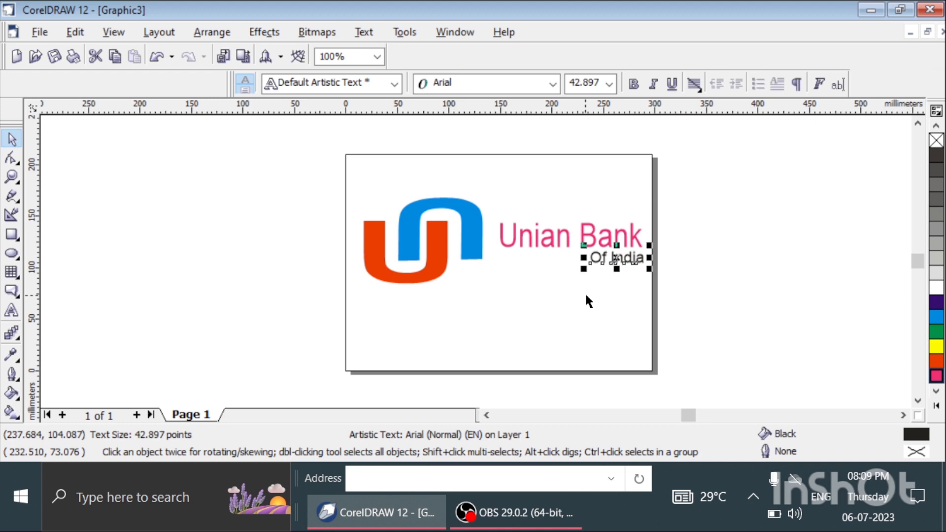
key(Left)
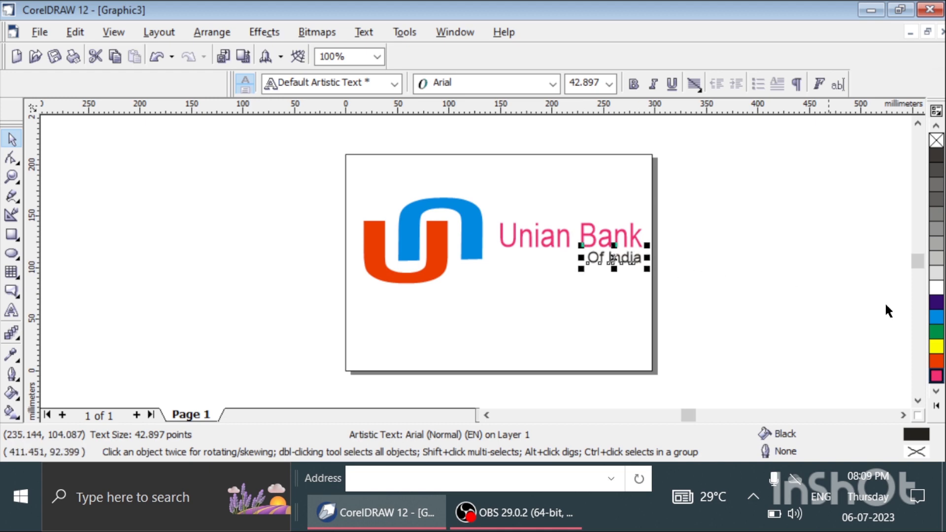
- Fill the "Of India" text with magenta and deselect it
click(936, 378)
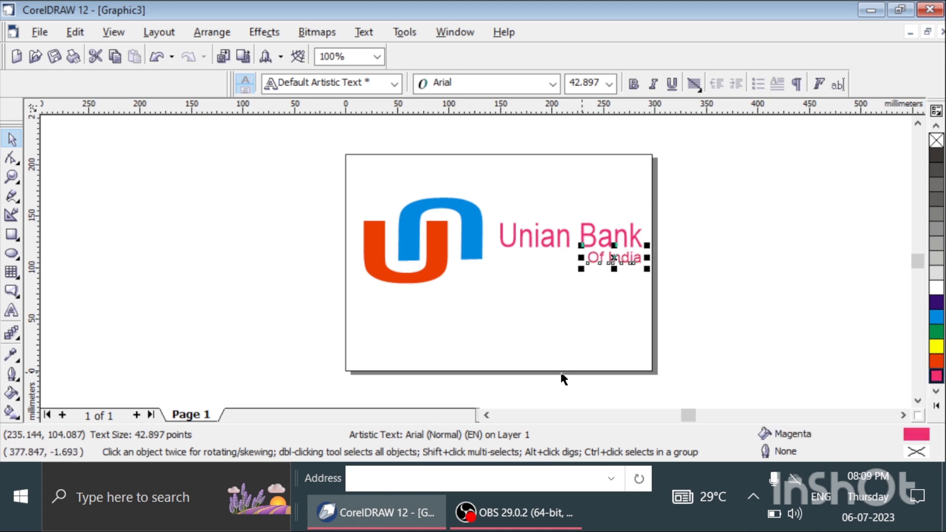
click(434, 323)
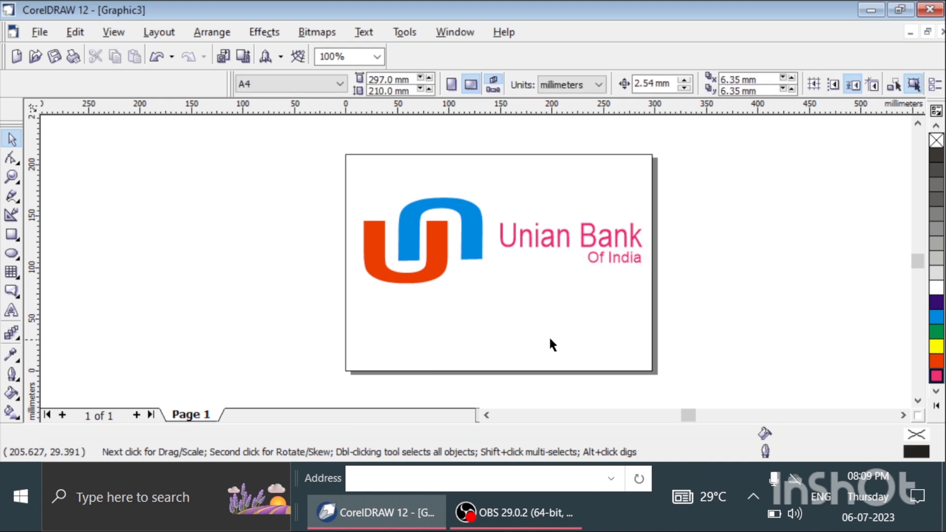
scroll(540, 338, up, 1)
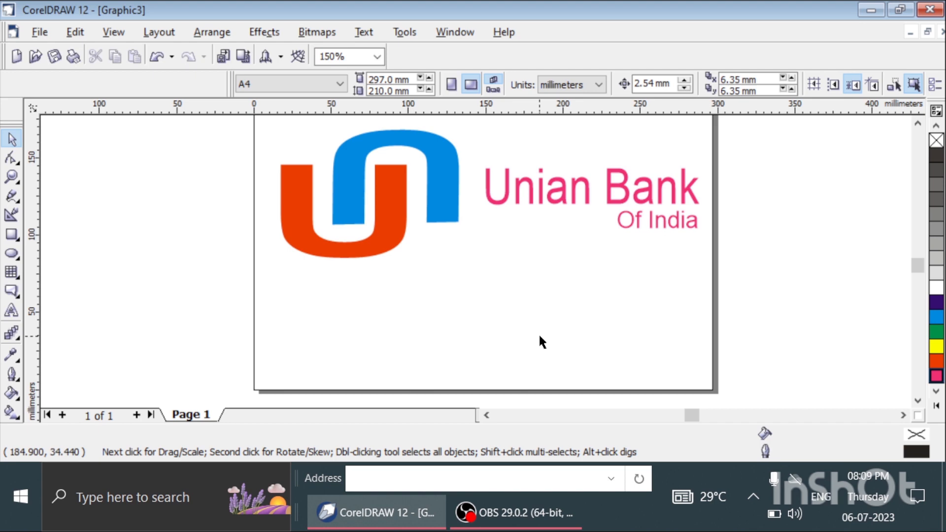